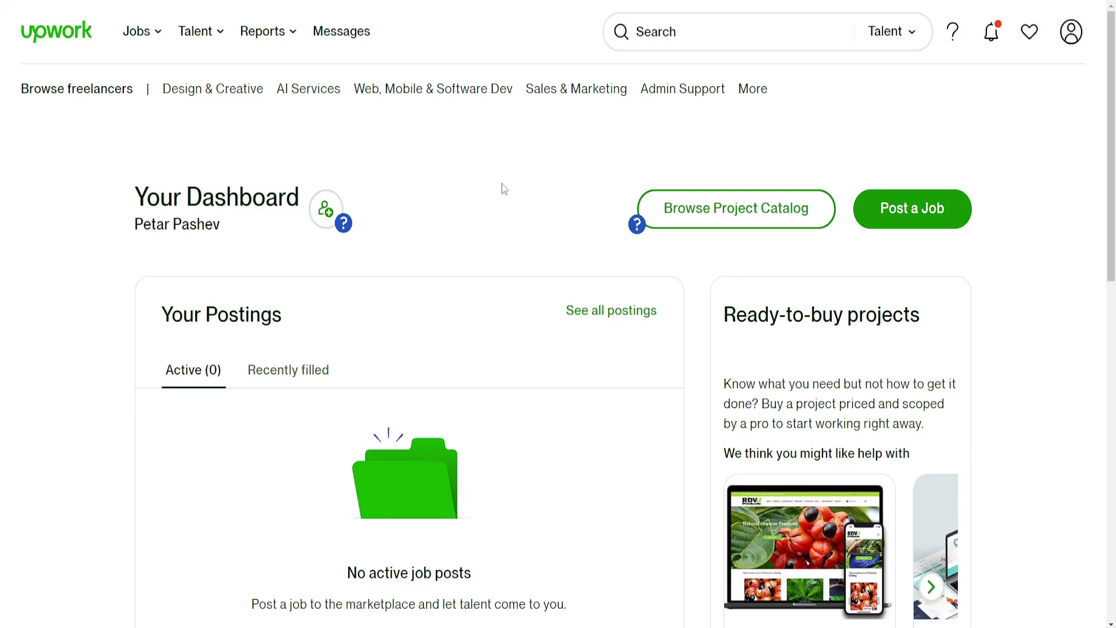
Reload the Upwork dashboard home page.
scroll(505, 189, down, 2)
scroll(505, 189, up, 2)
scroll(502, 188, down, 1)
scroll(501, 187, up, 1)
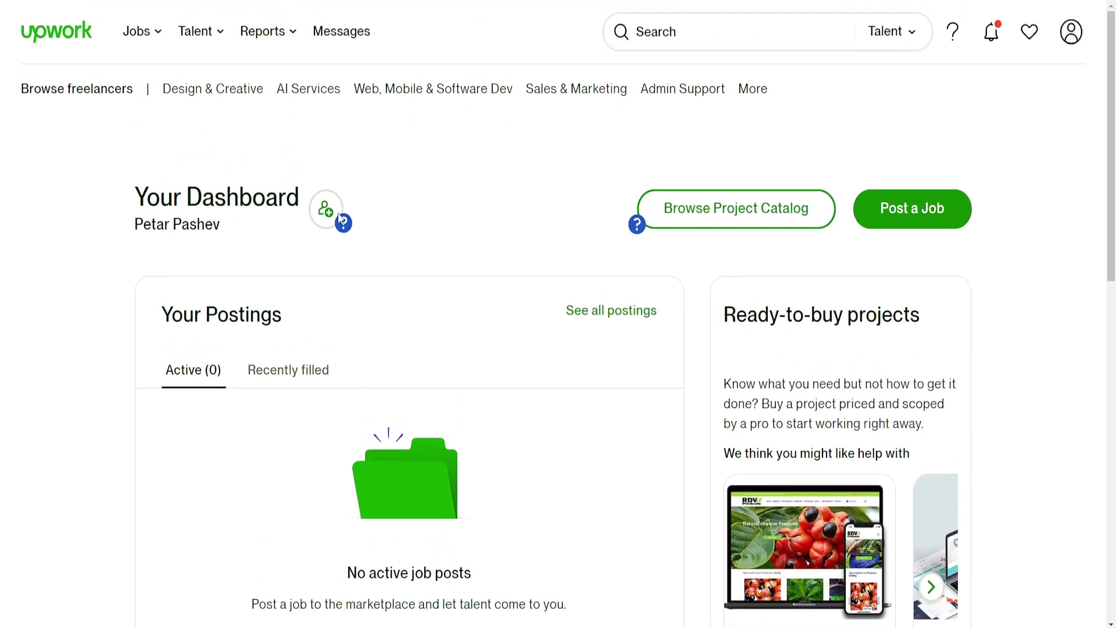
click(61, 36)
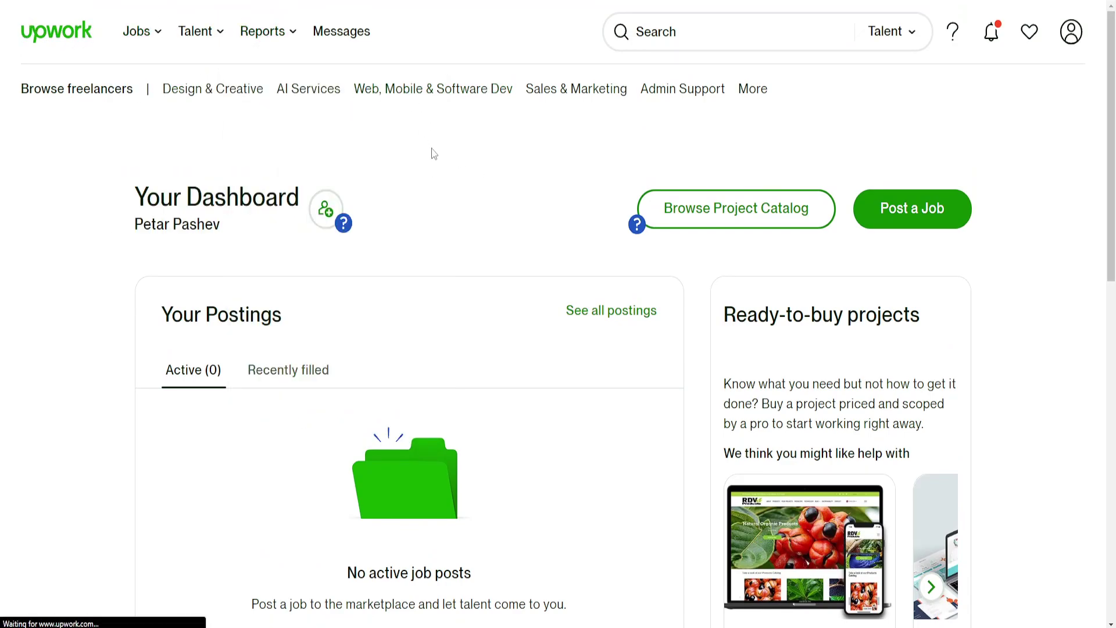
scroll(421, 117, down, 3)
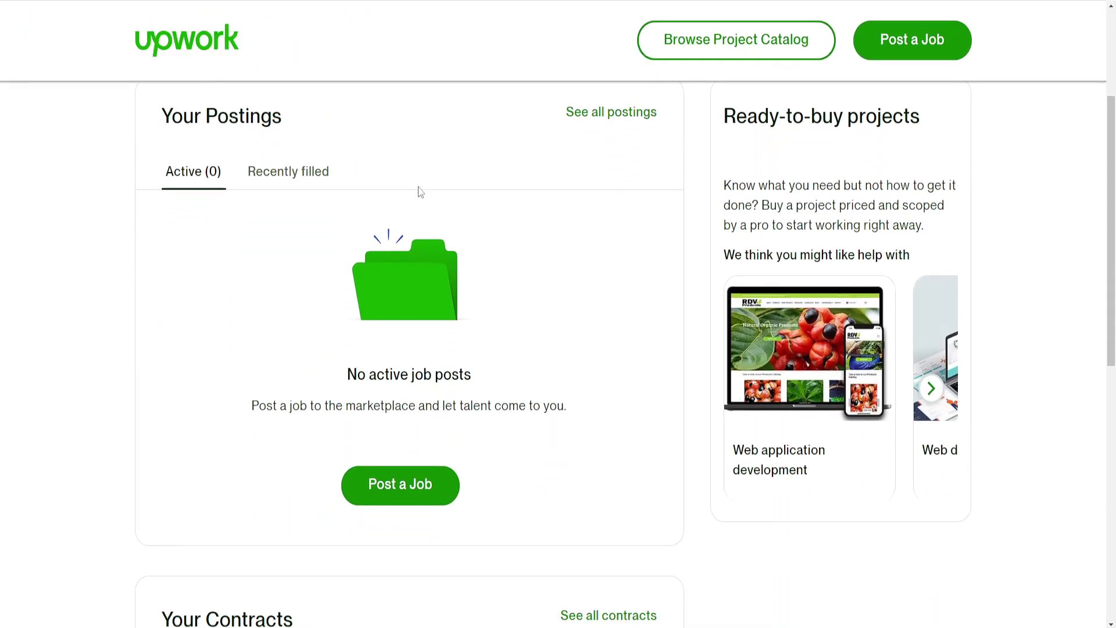
Start a new job post and choose Short term or part time work.
click(400, 488)
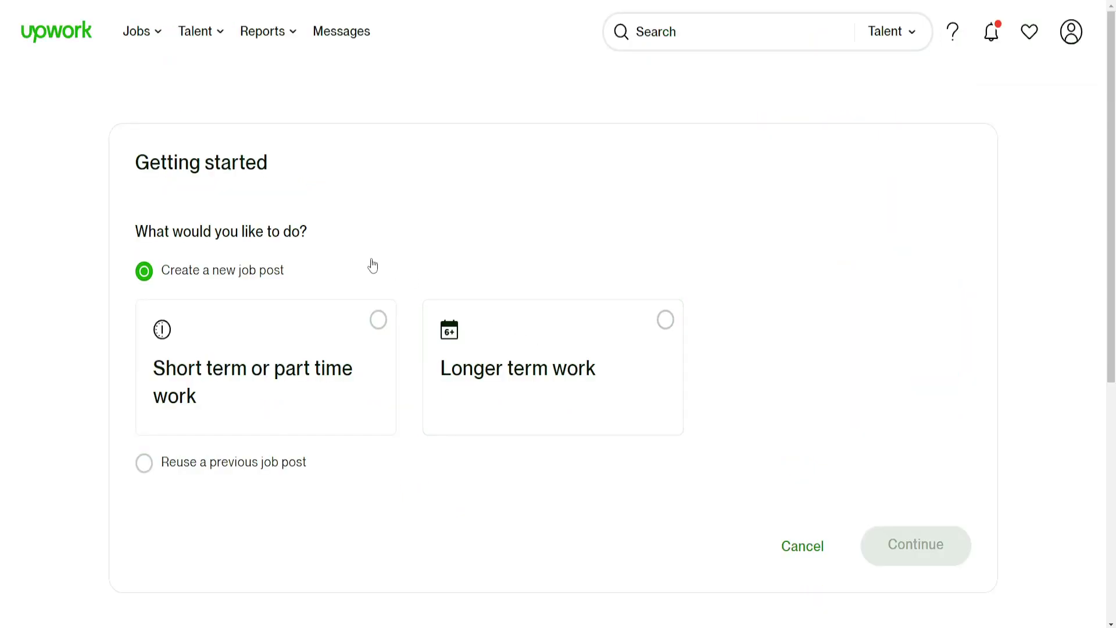
scroll(372, 266, down, 1)
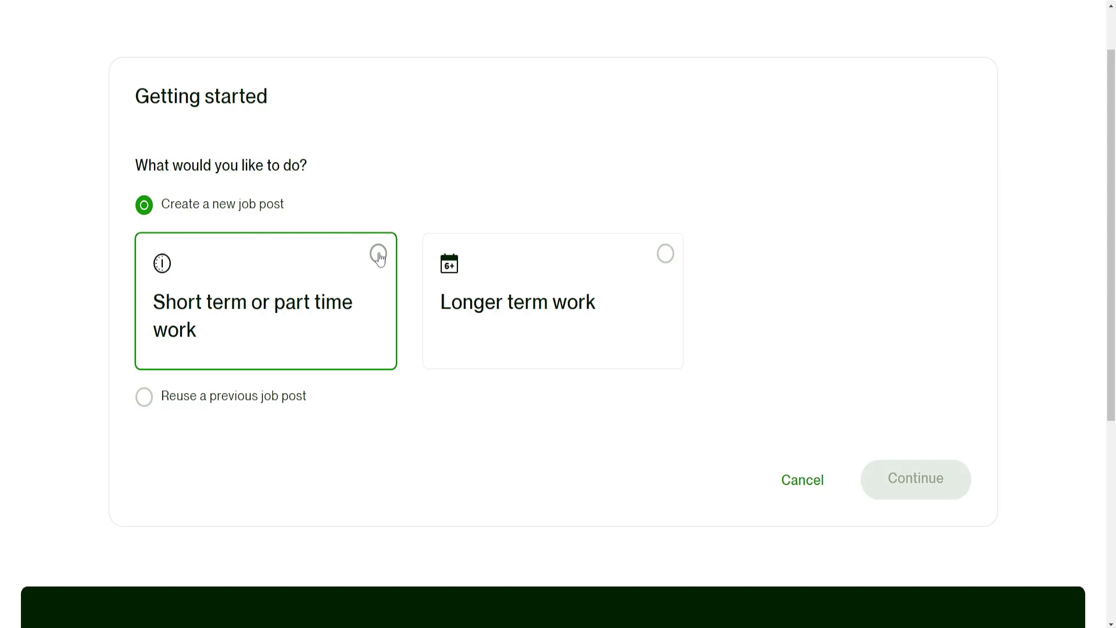
click(379, 255)
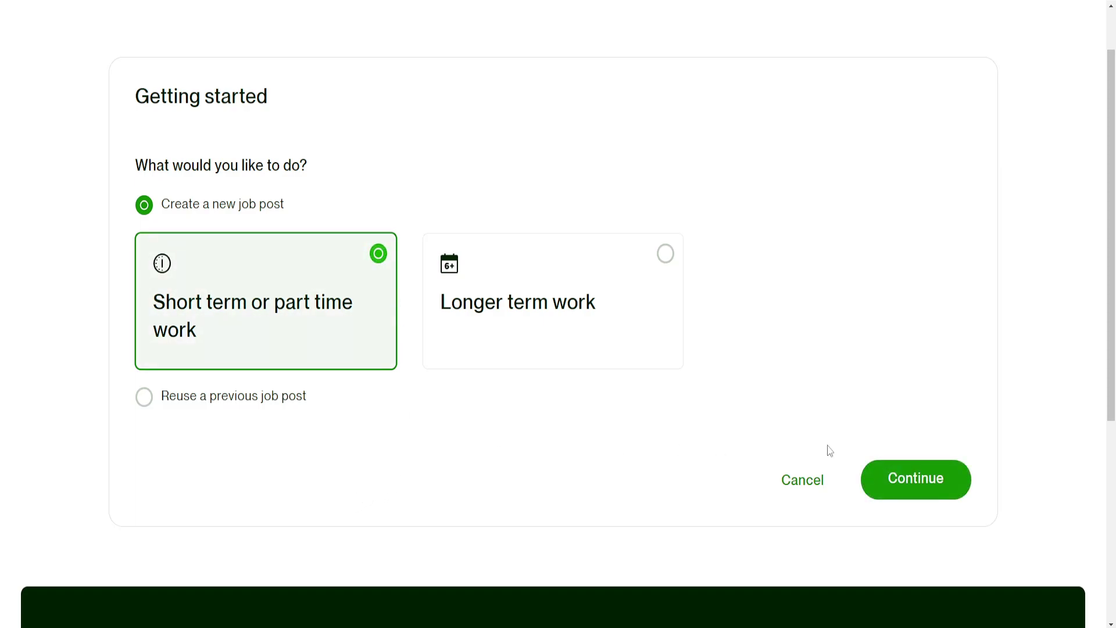
Enter 'Video Creator' as the job post title.
click(909, 486)
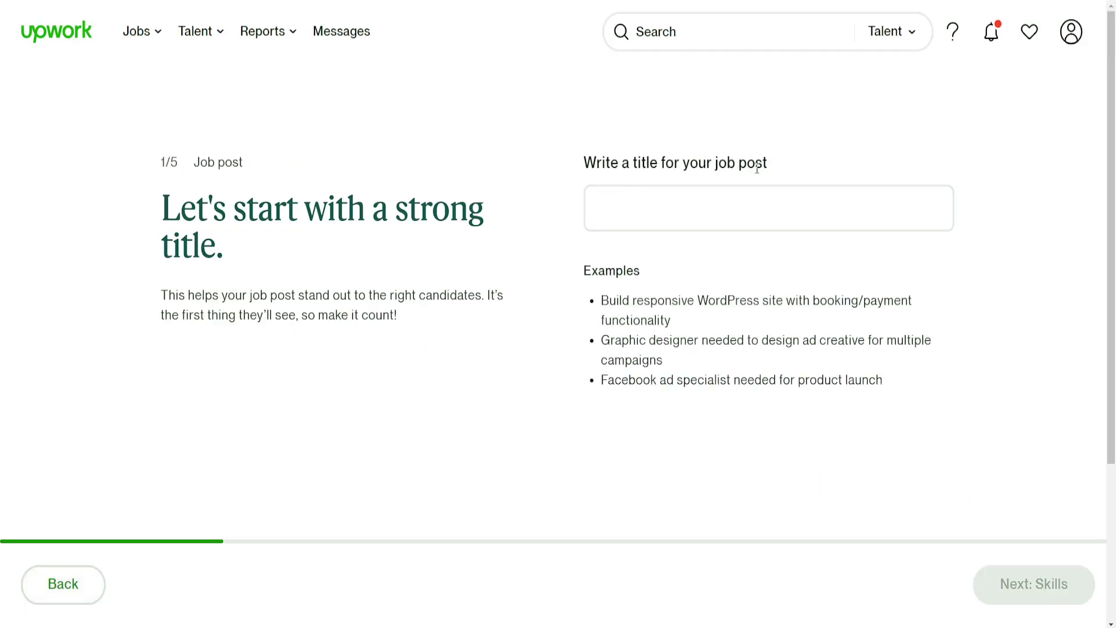
click(695, 210)
text(V)
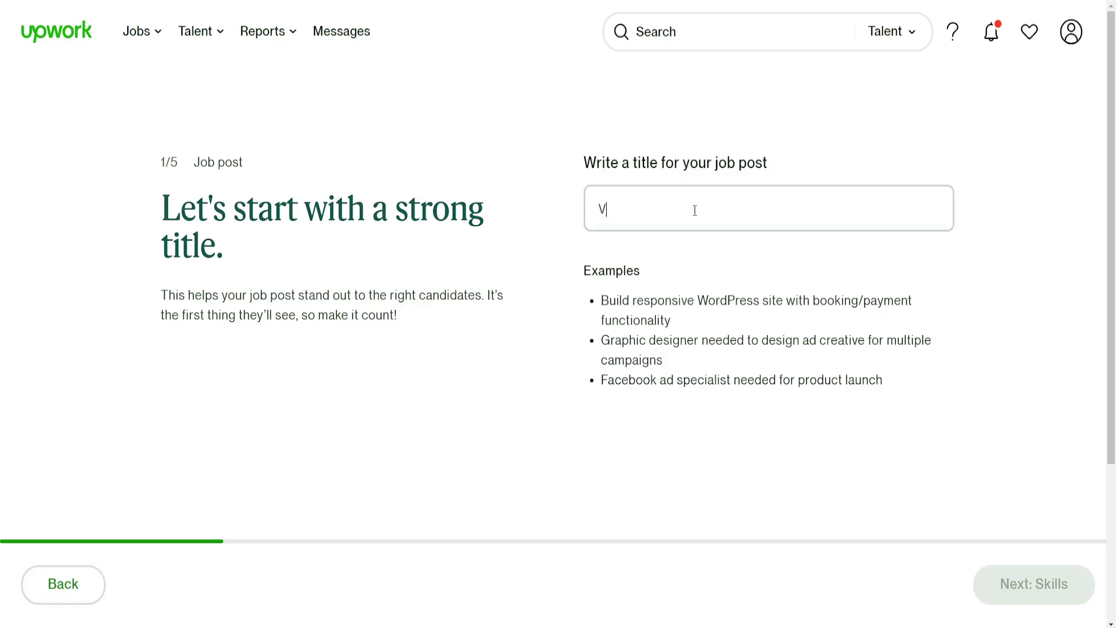
text(ideo Creator)
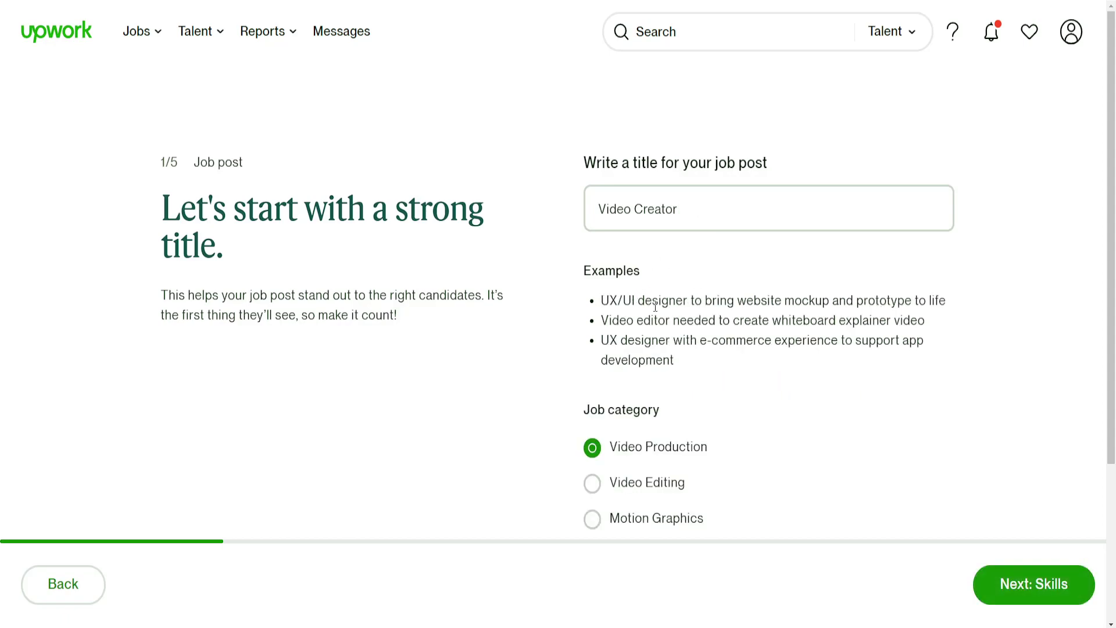
Check the category list and keep Design & Creative / Video Production.
scroll(655, 306, down, 2)
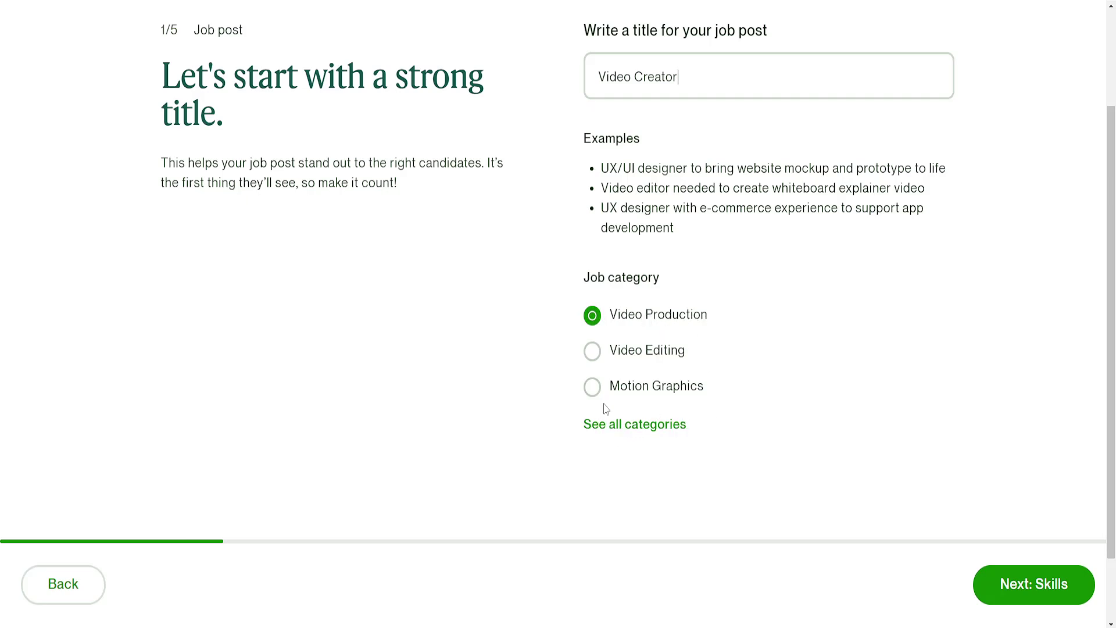
click(631, 430)
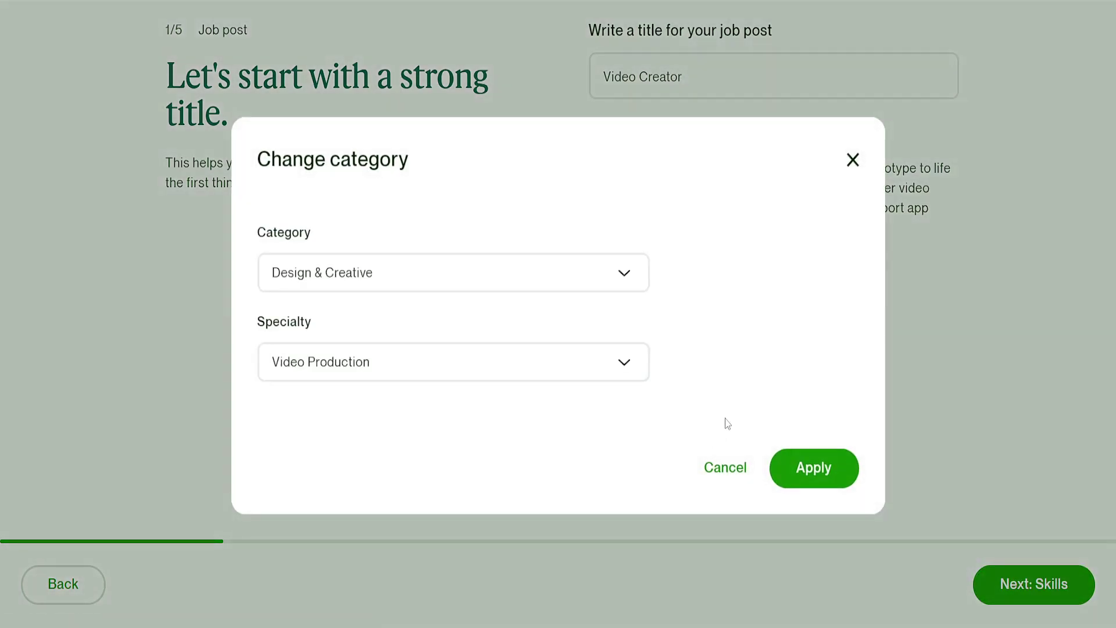
click(421, 271)
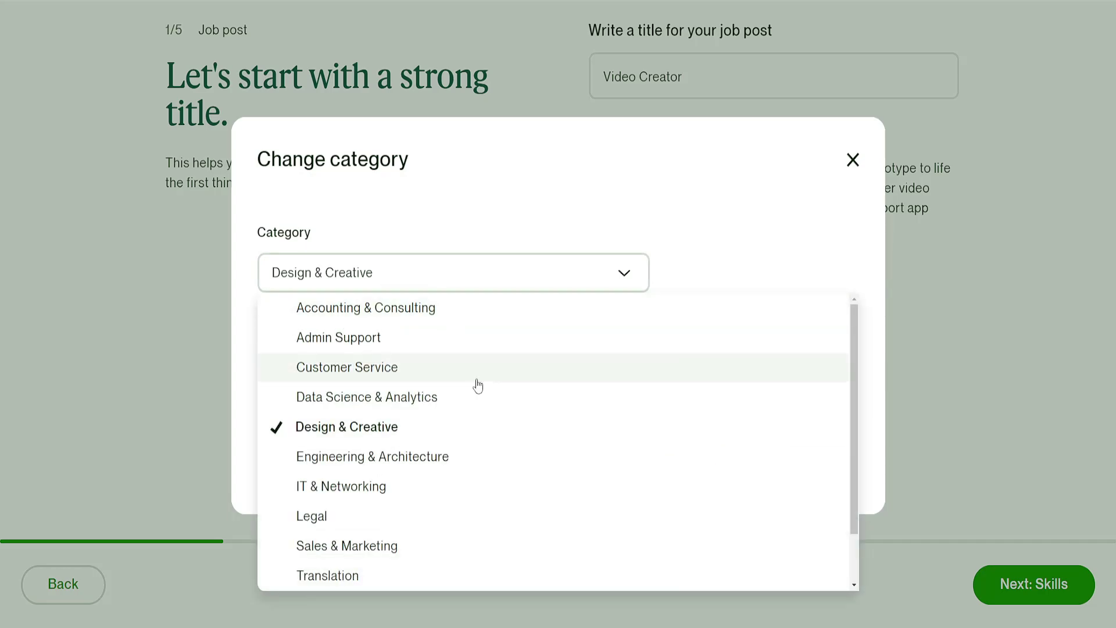
click(668, 217)
click(864, 163)
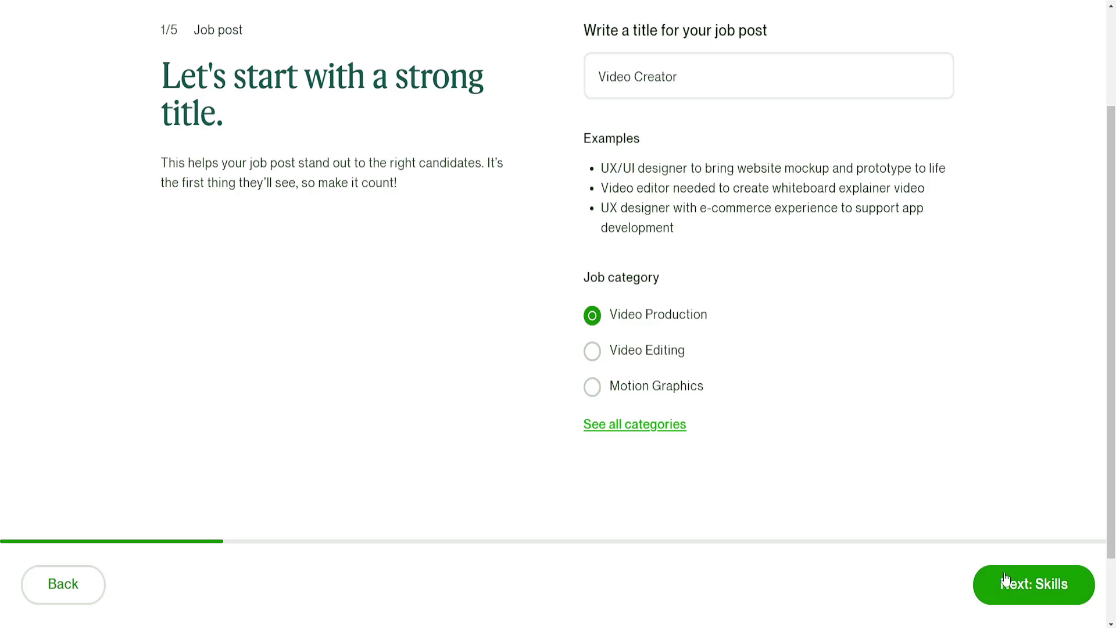
Add Video Production, Video Editing, Video Commercial, Video Post-Editing and Adobe Premiere Pro skills.
click(1027, 585)
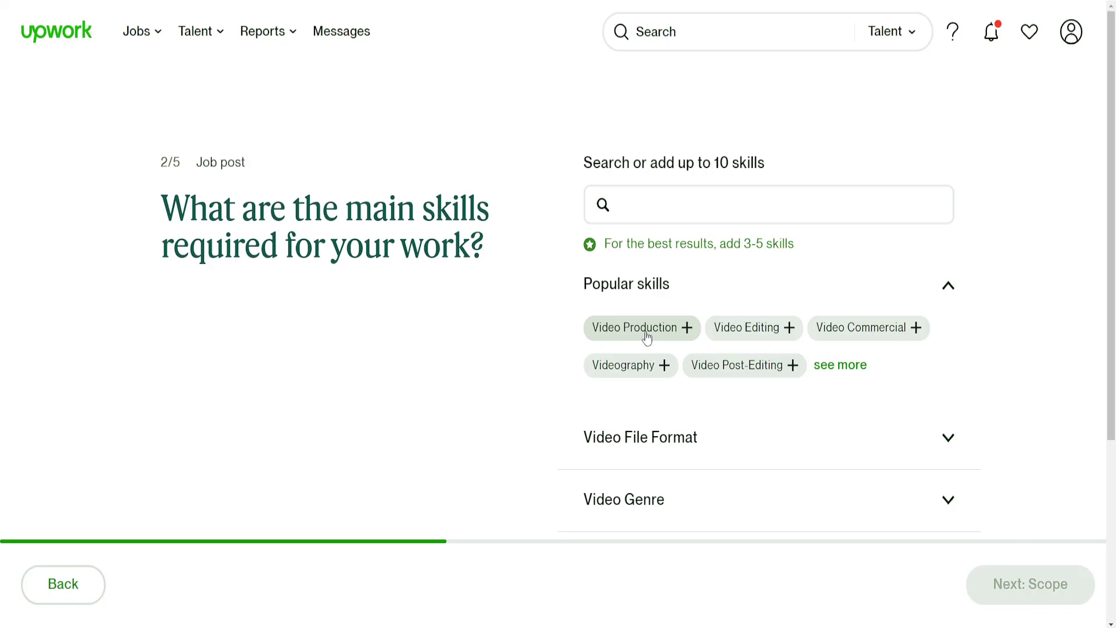
click(687, 328)
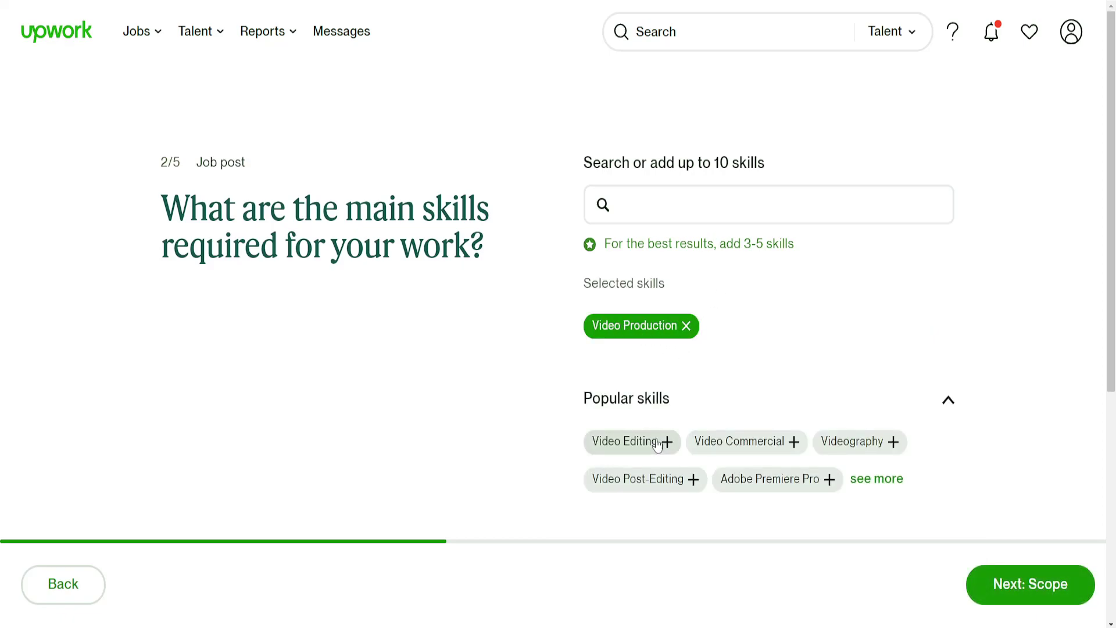
click(624, 446)
click(639, 448)
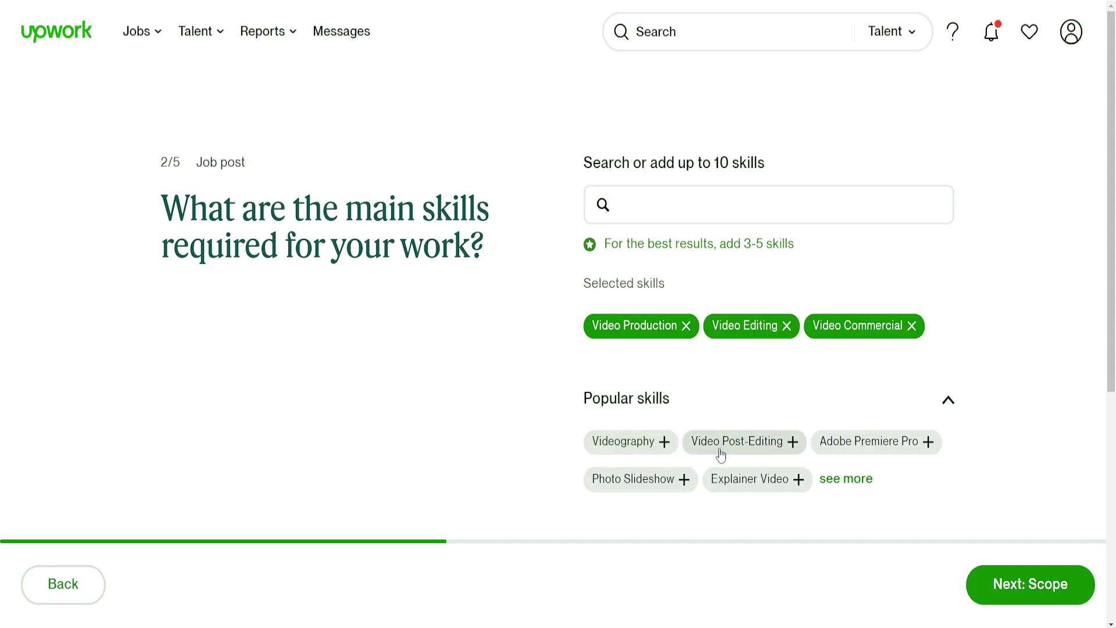
click(756, 448)
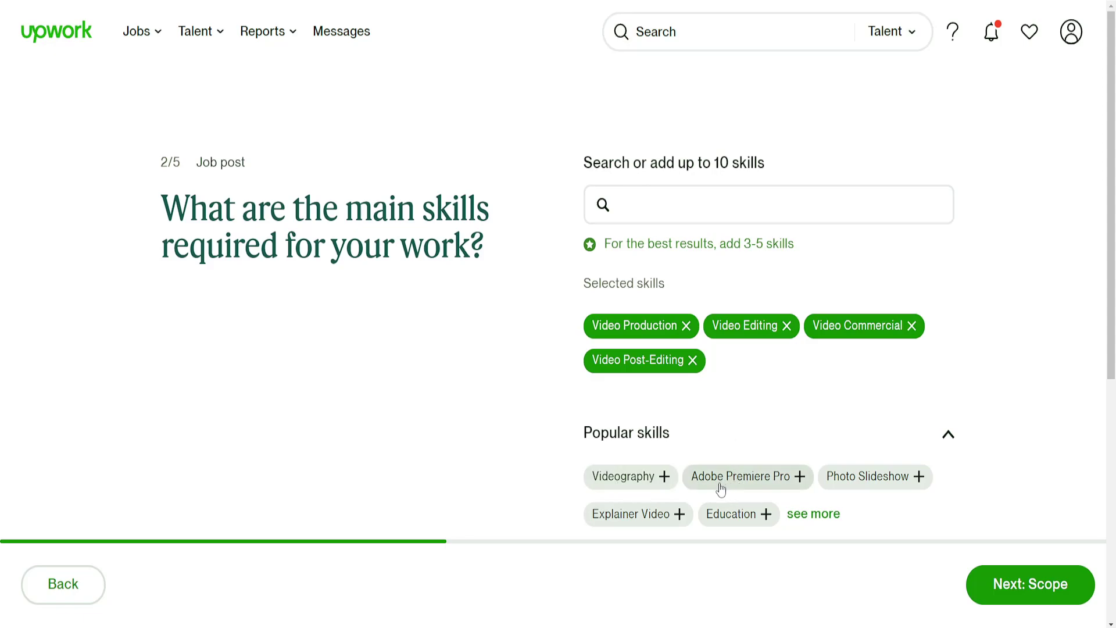
click(759, 476)
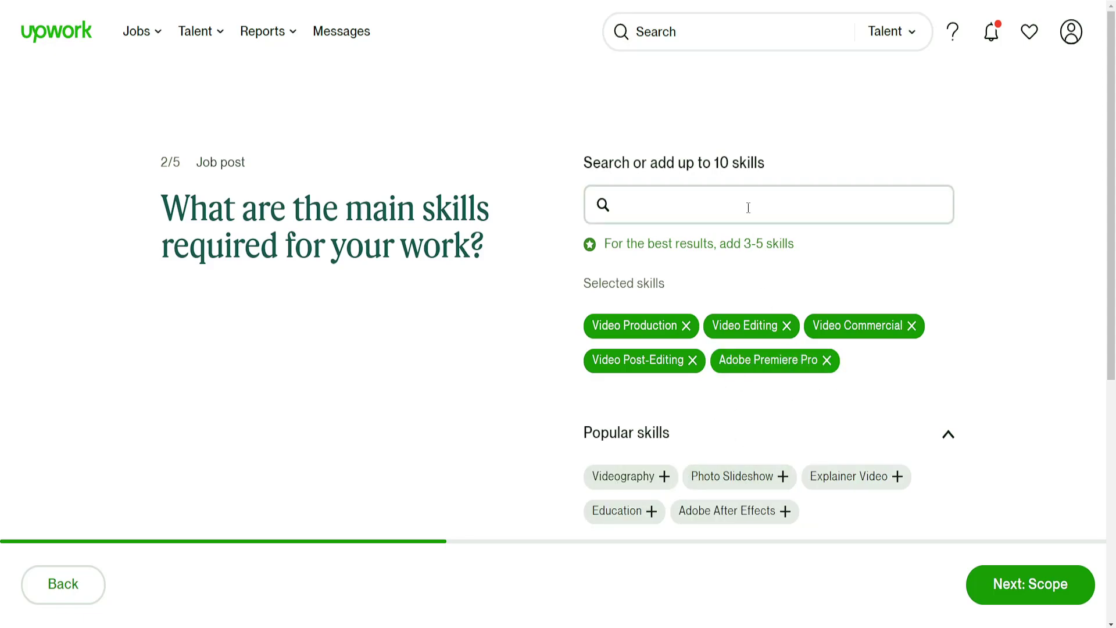
Add AVI from Video File Format and Adventure from Video Genre as skills.
scroll(718, 210, down, 1)
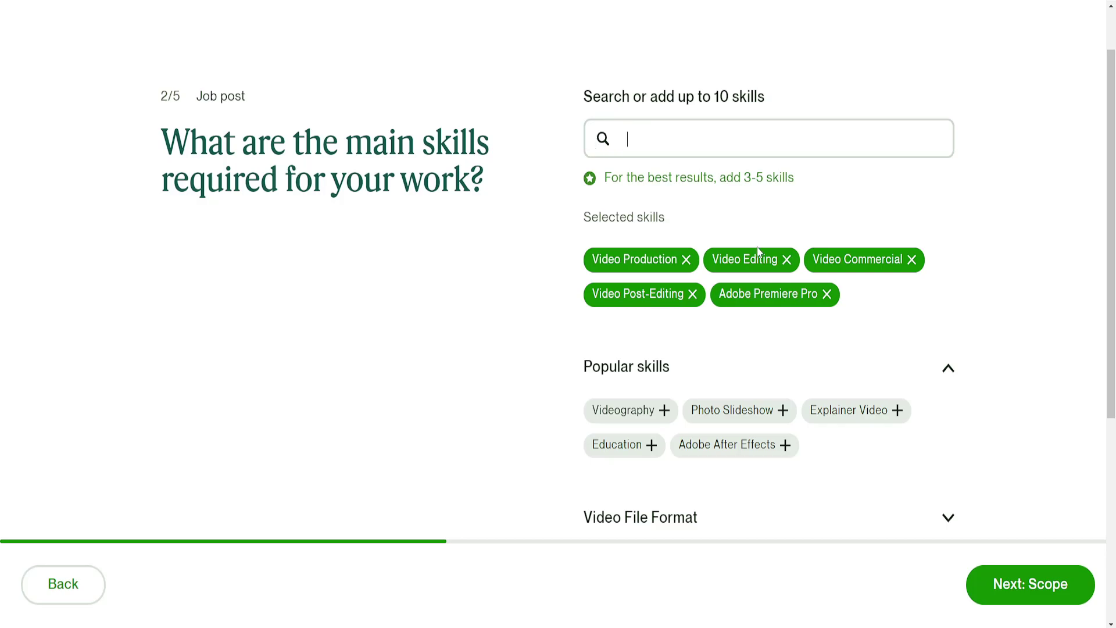
scroll(661, 215, down, 3)
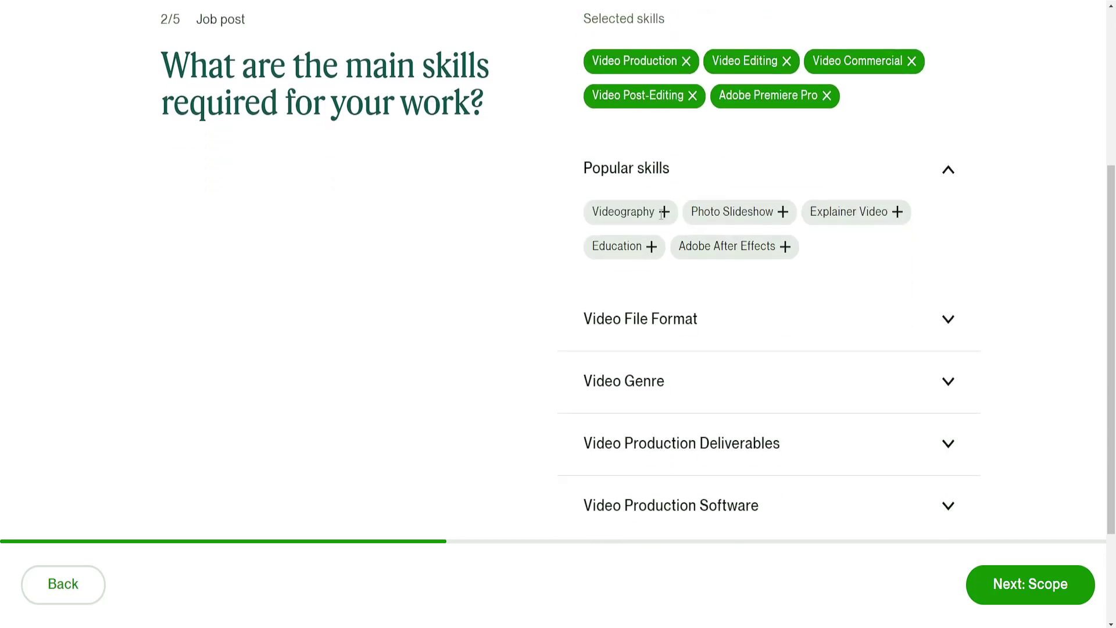
click(917, 320)
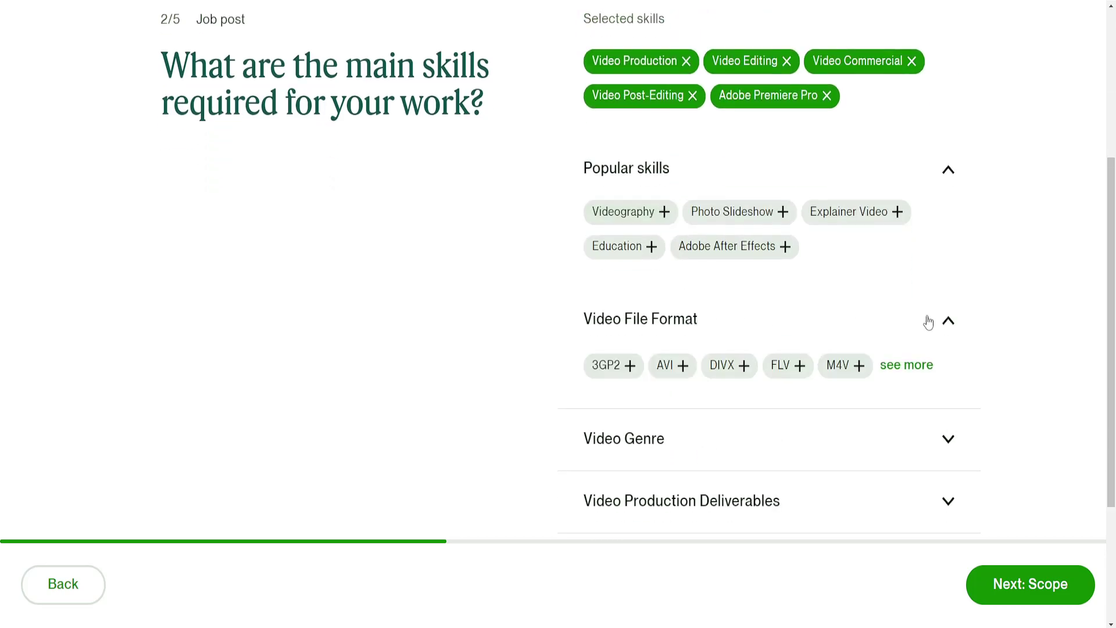
scroll(927, 325, down, 2)
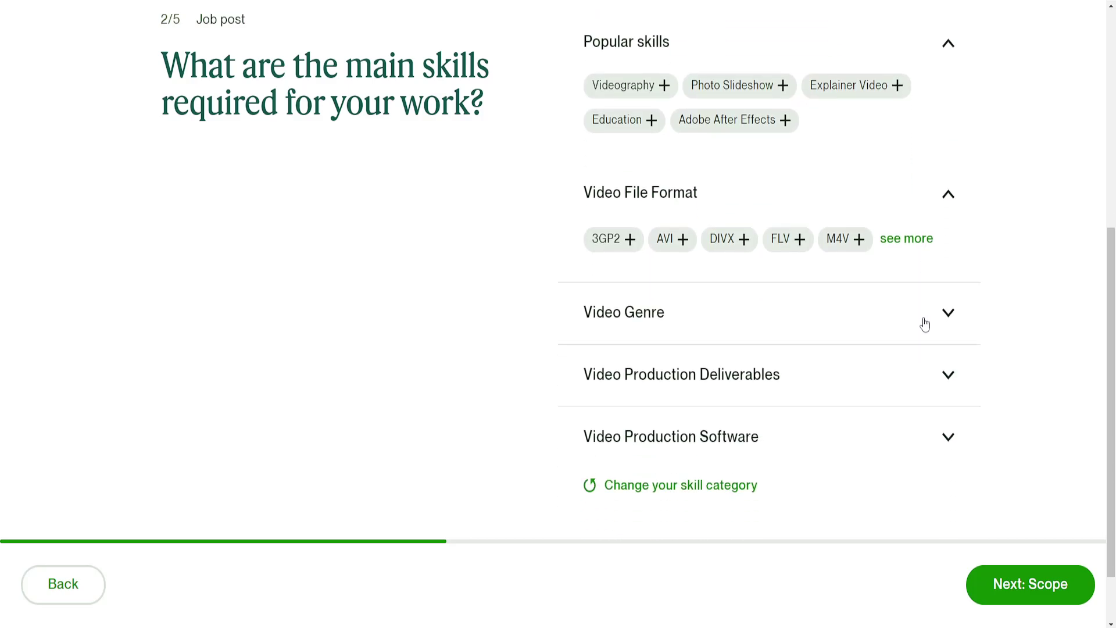
click(661, 239)
click(667, 352)
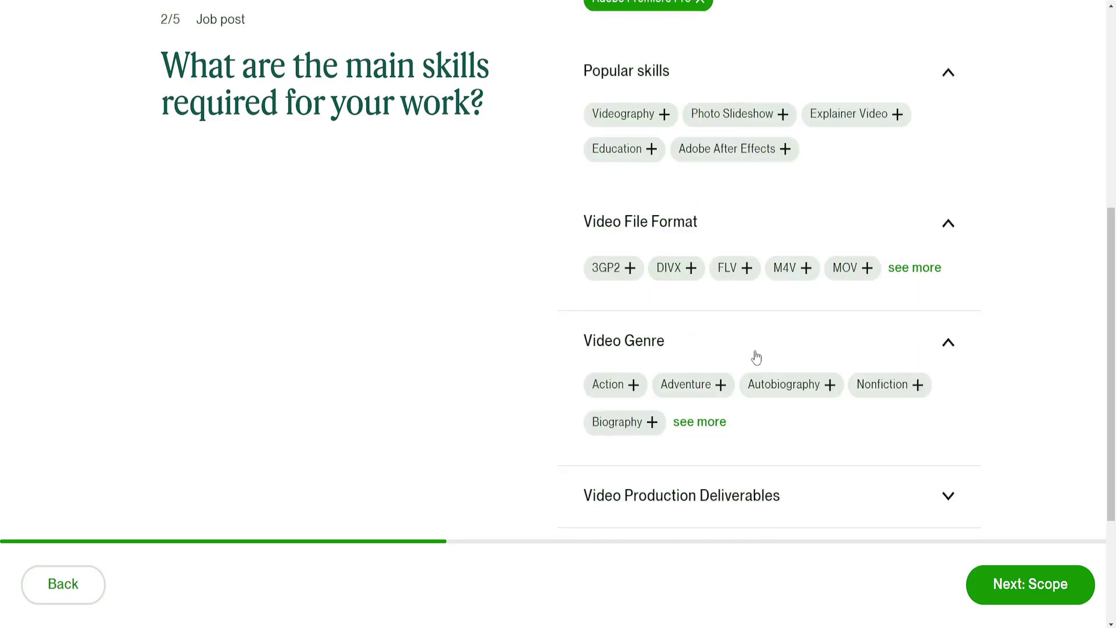
click(720, 383)
scroll(649, 294, down, 2)
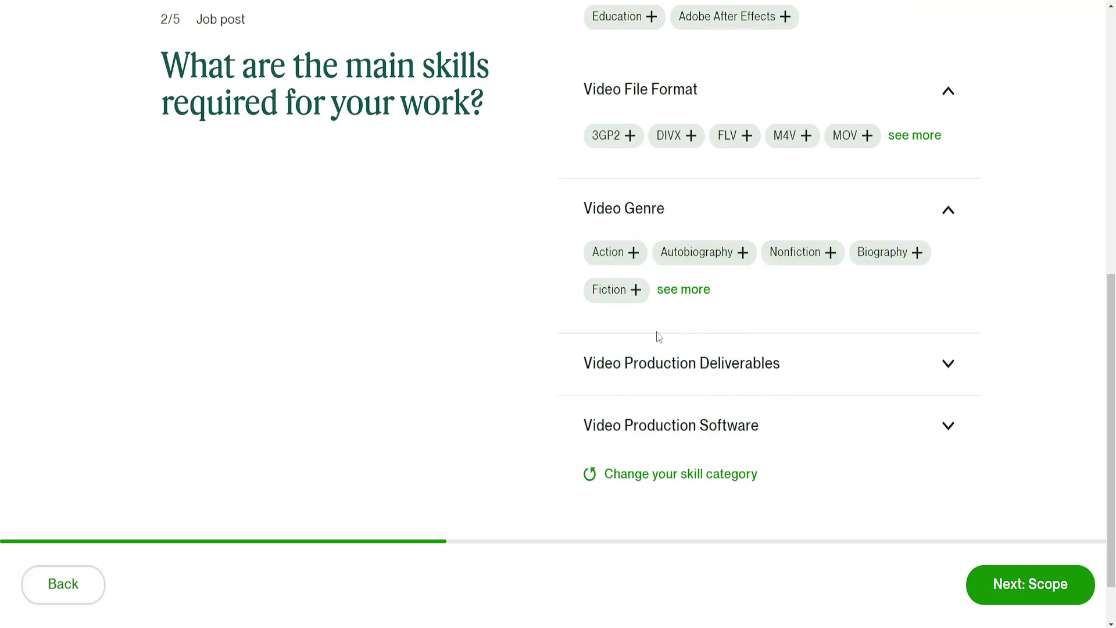
scroll(646, 260, up, 8)
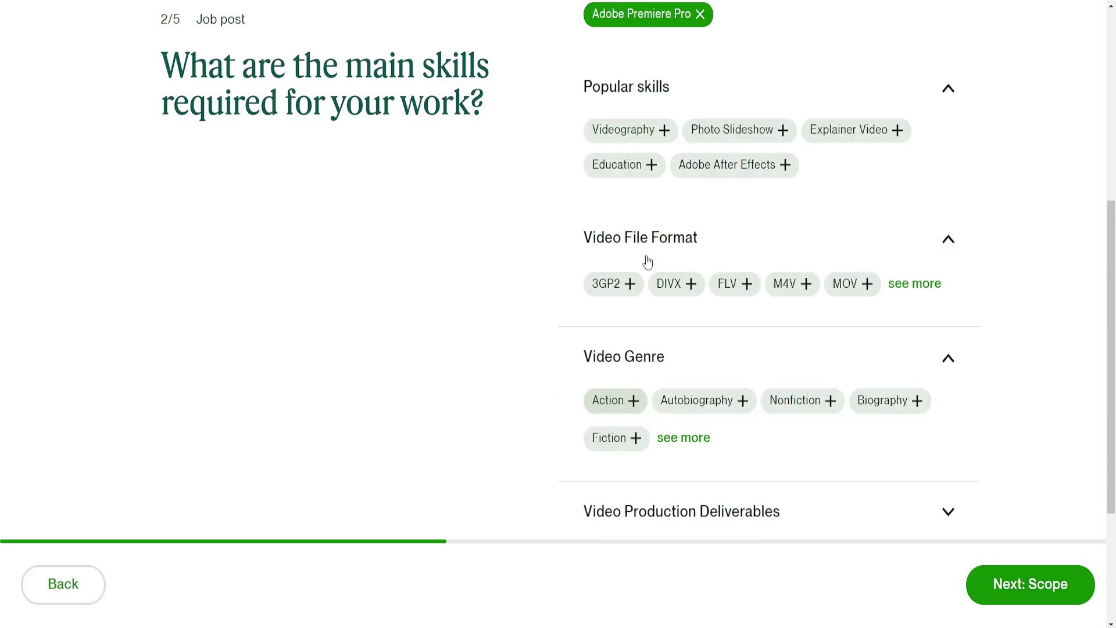
scroll(687, 342, down, 2)
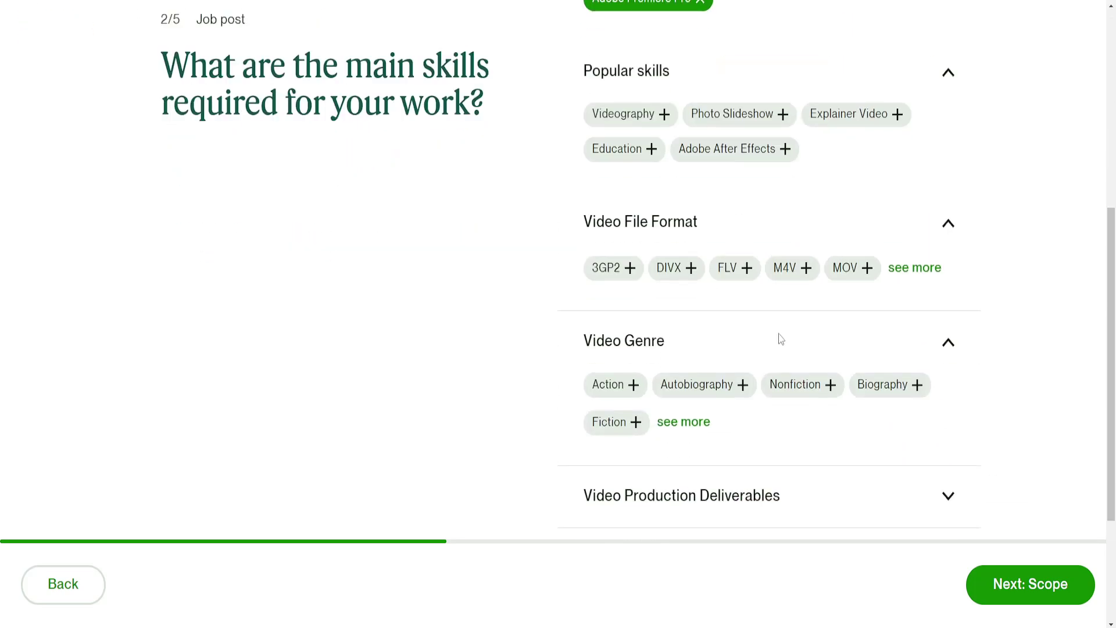
Set the project size to Small and the duration to 1 to 3 months.
click(991, 586)
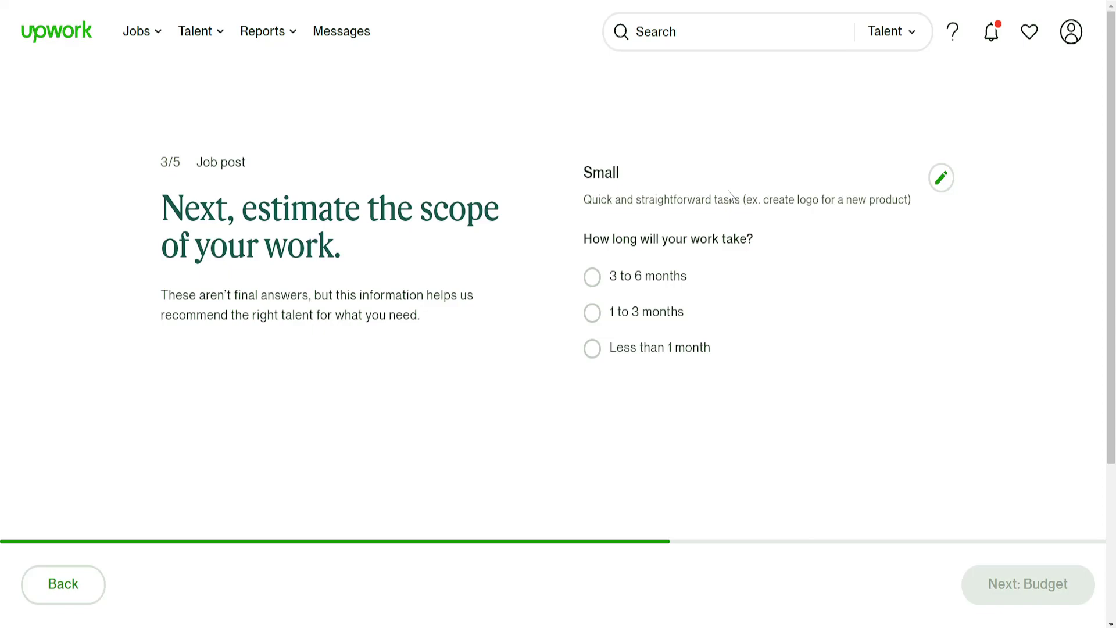
click(941, 177)
click(607, 361)
drag(576, 242, 789, 246)
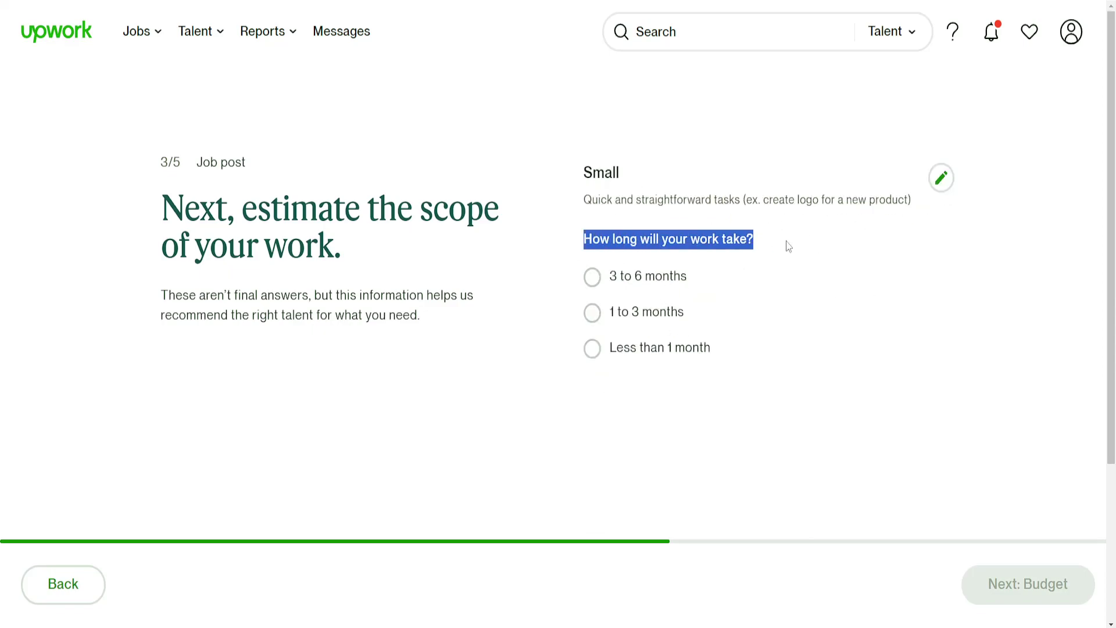
click(655, 314)
Require Intermediate experience and answer 'No, not at this time' to full-time hiring.
scroll(819, 359, down, 1)
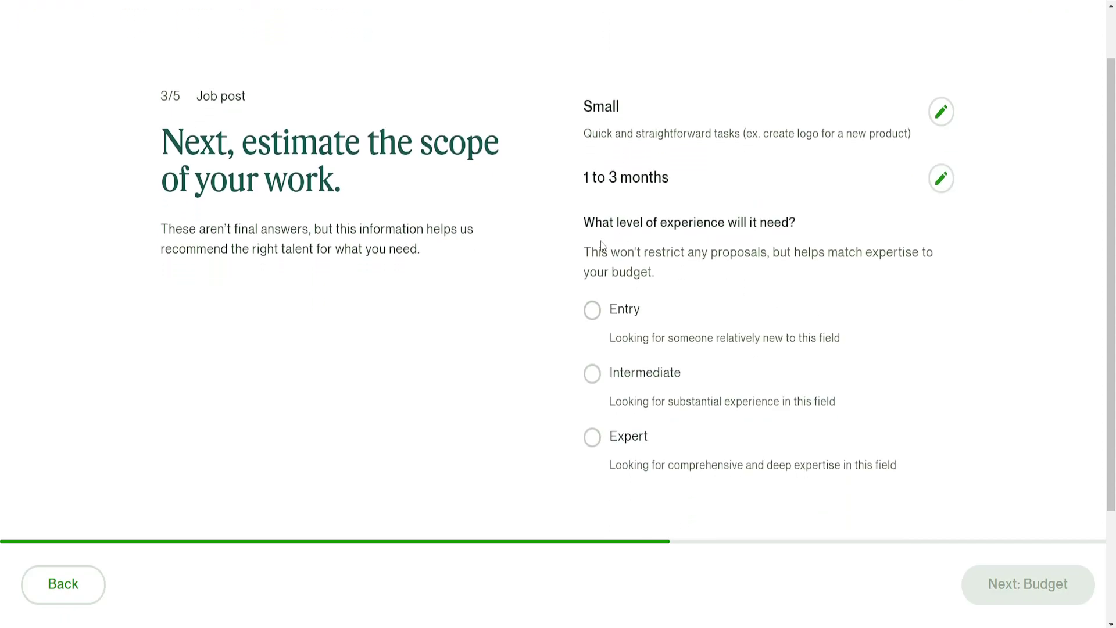
drag(601, 241, 783, 225)
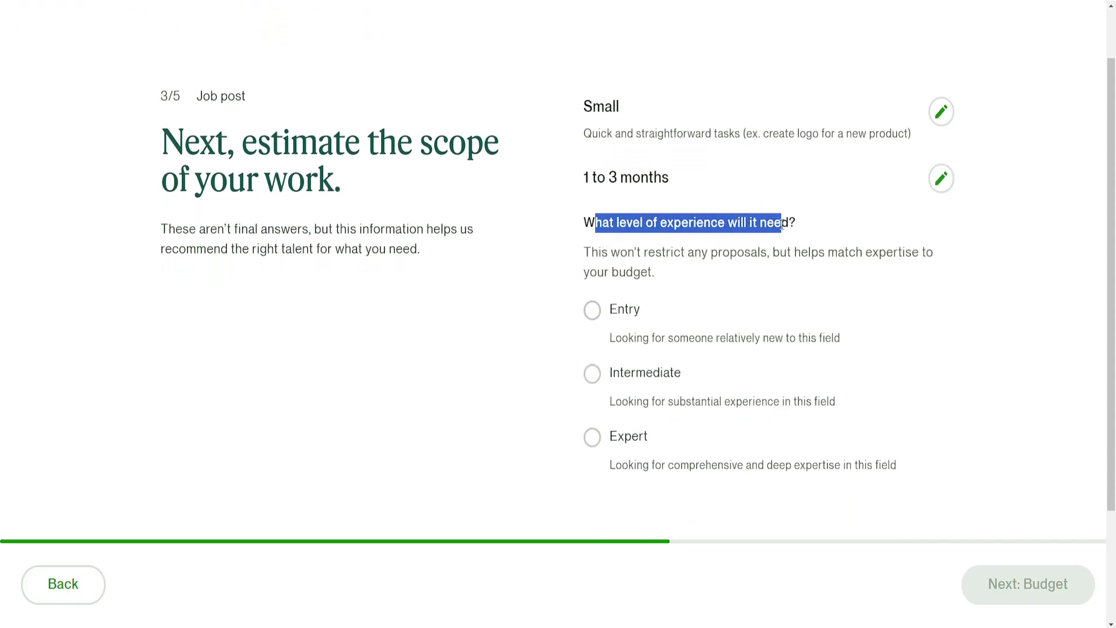
click(783, 225)
scroll(615, 243, down, 1)
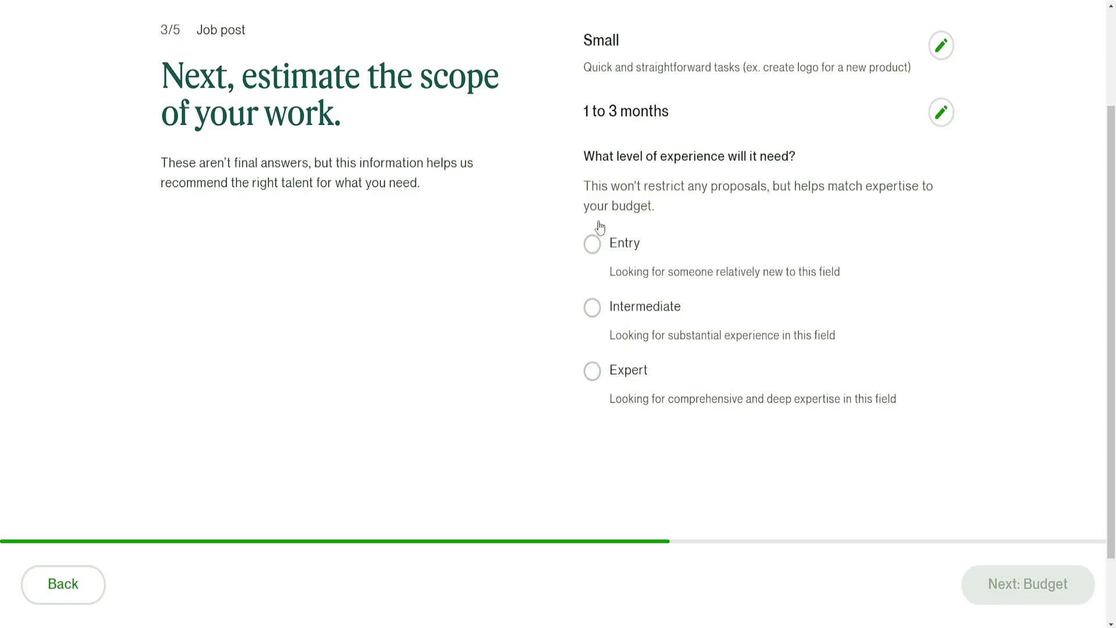
click(632, 307)
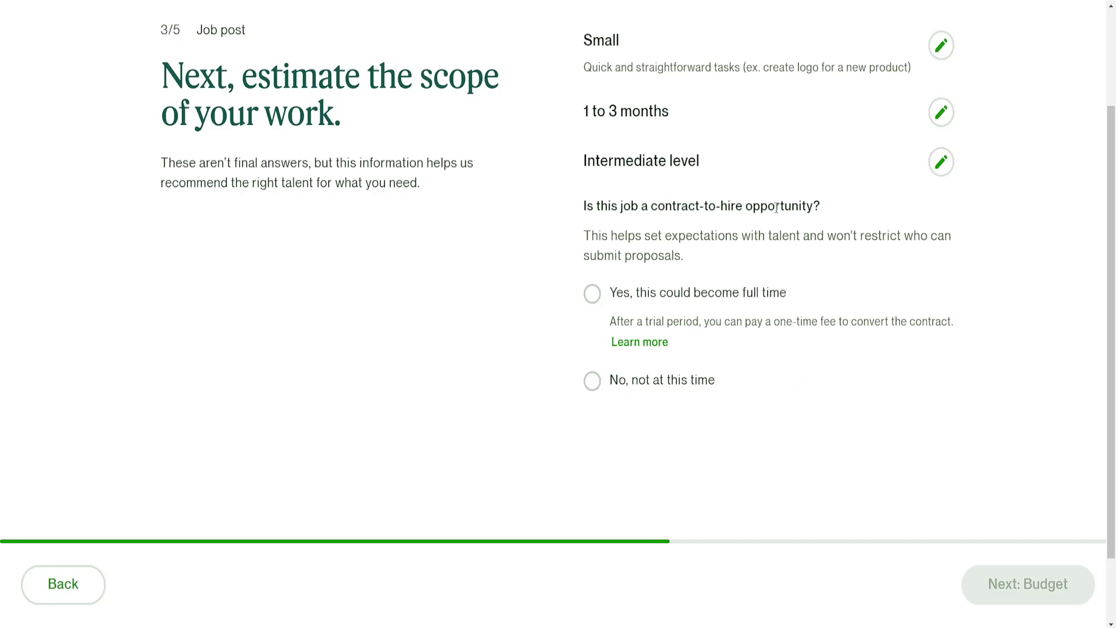
click(656, 384)
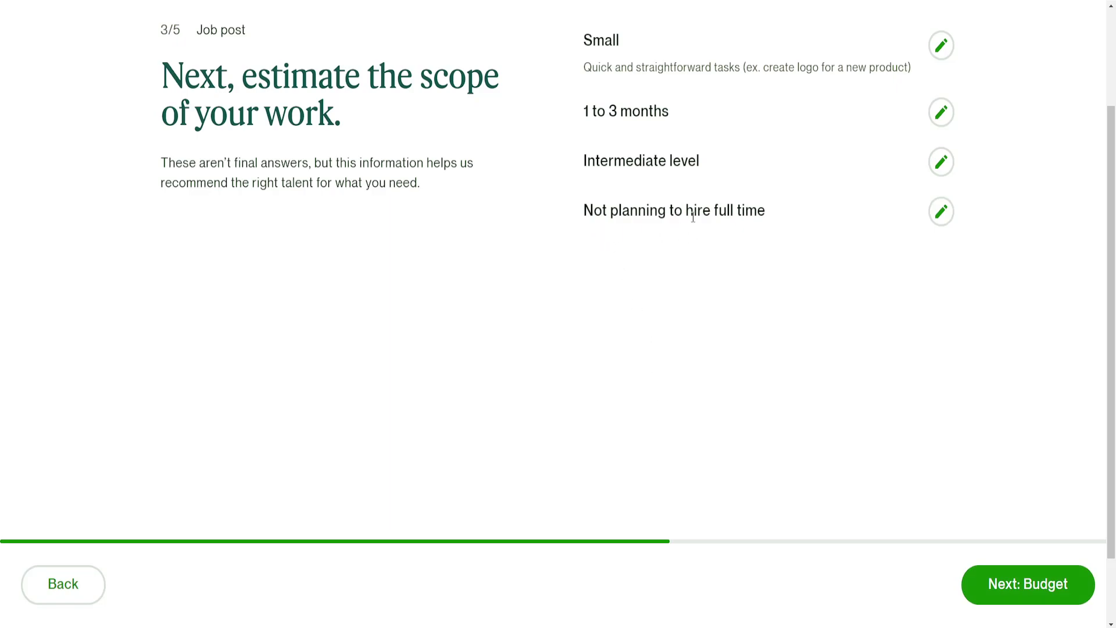
click(983, 595)
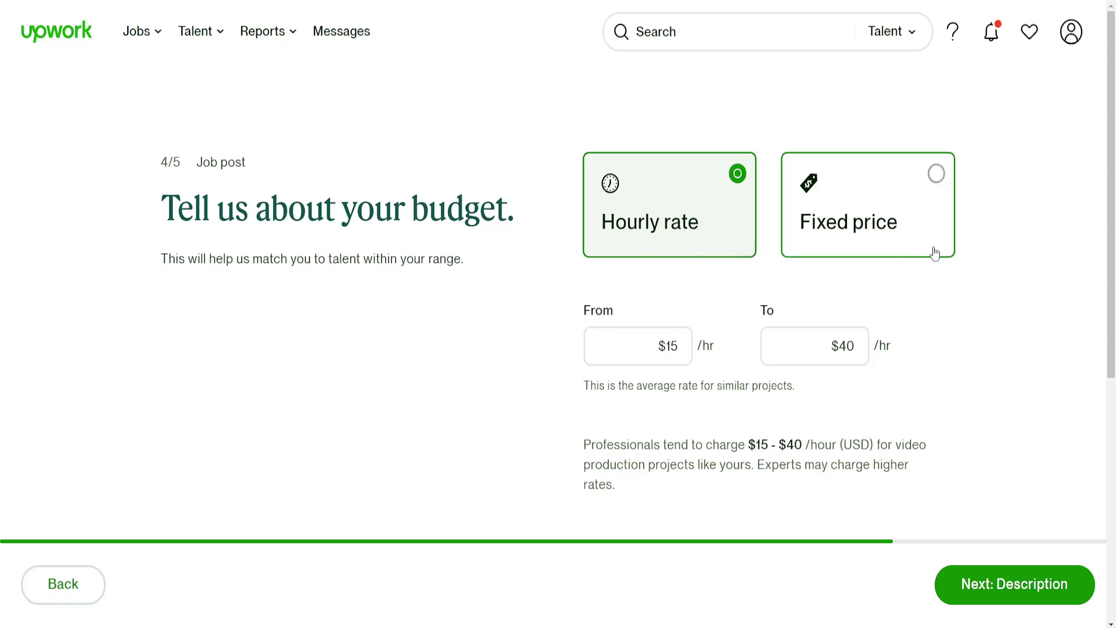
Switch the budget from hourly to Fixed price with a 500 cost estimate.
double_click(673, 346)
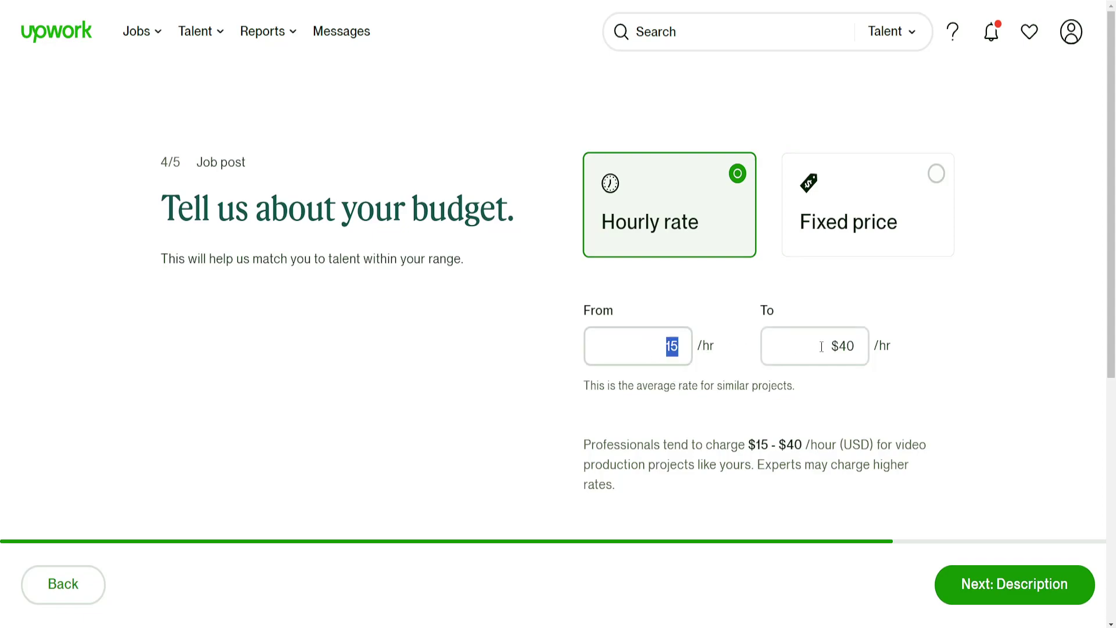
double_click(846, 346)
double_click(673, 346)
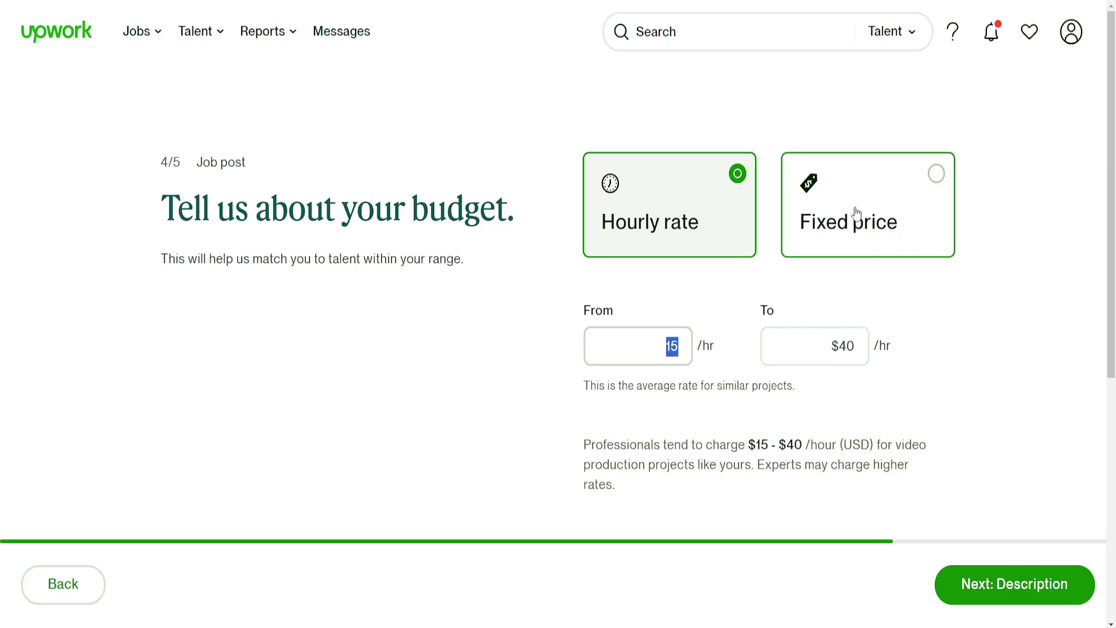
click(878, 221)
scroll(854, 269, down, 2)
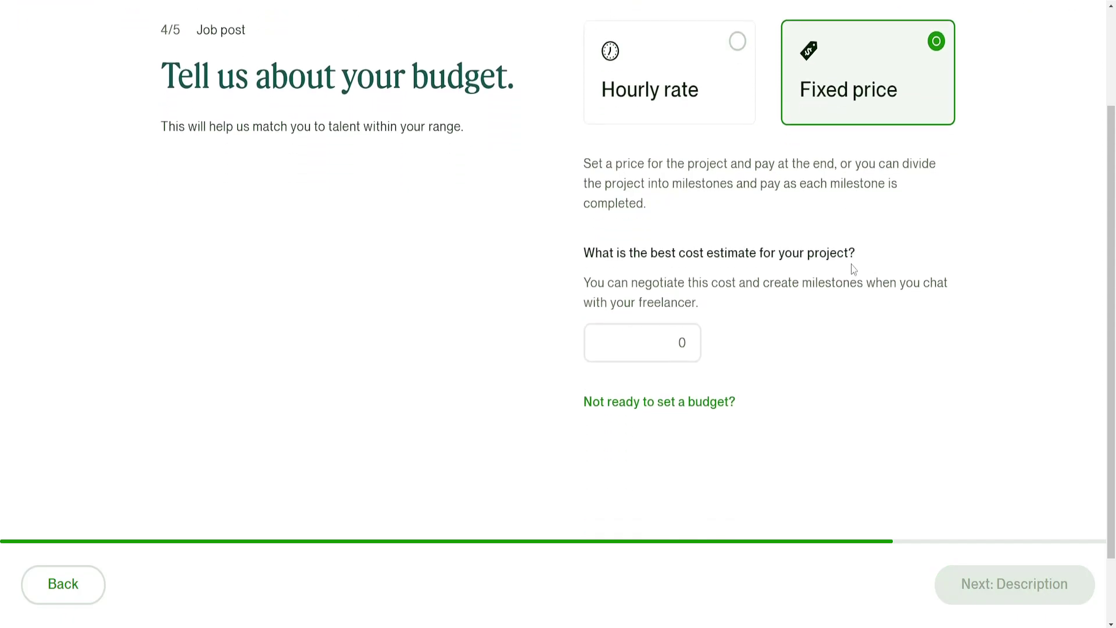
click(672, 334)
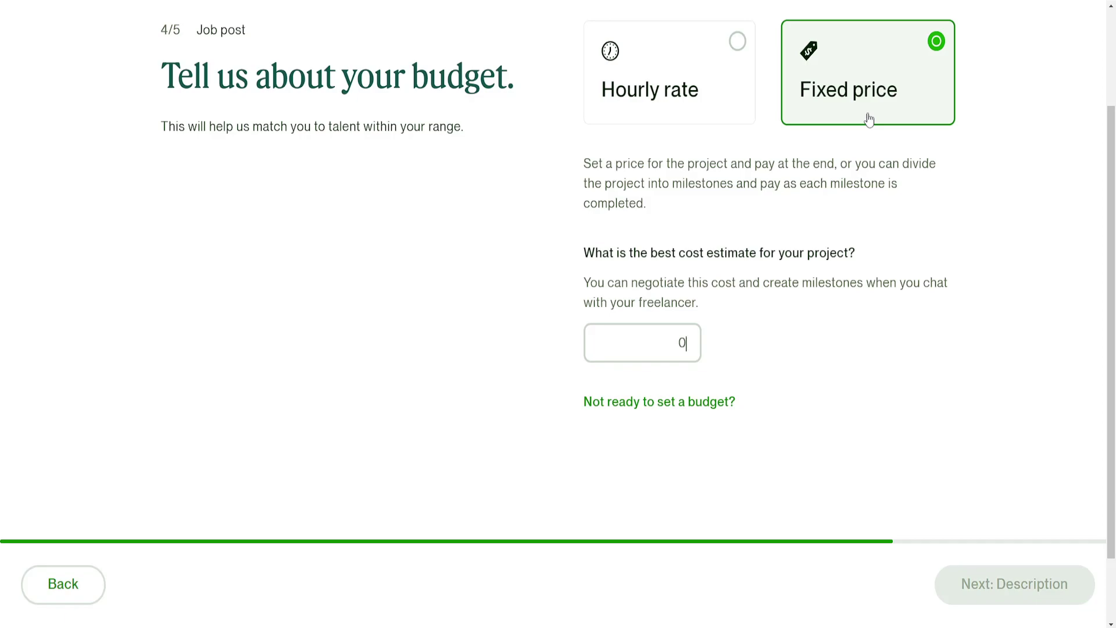
text(500)
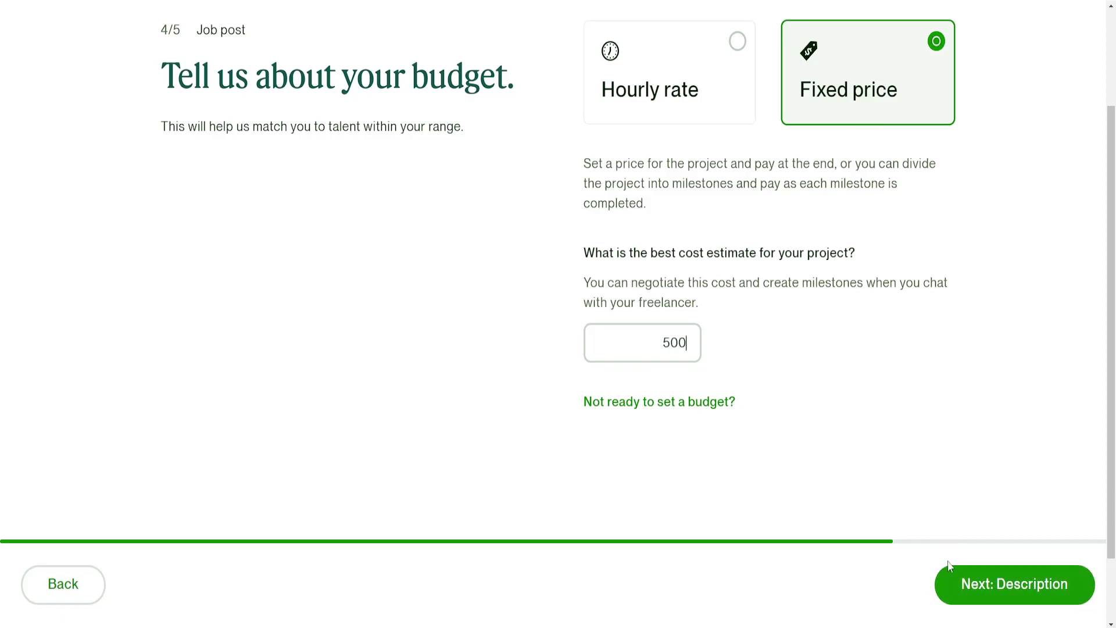
Write the description starting 'Greetings!', seeking a talented video creator specializing in post-video editing.
click(970, 583)
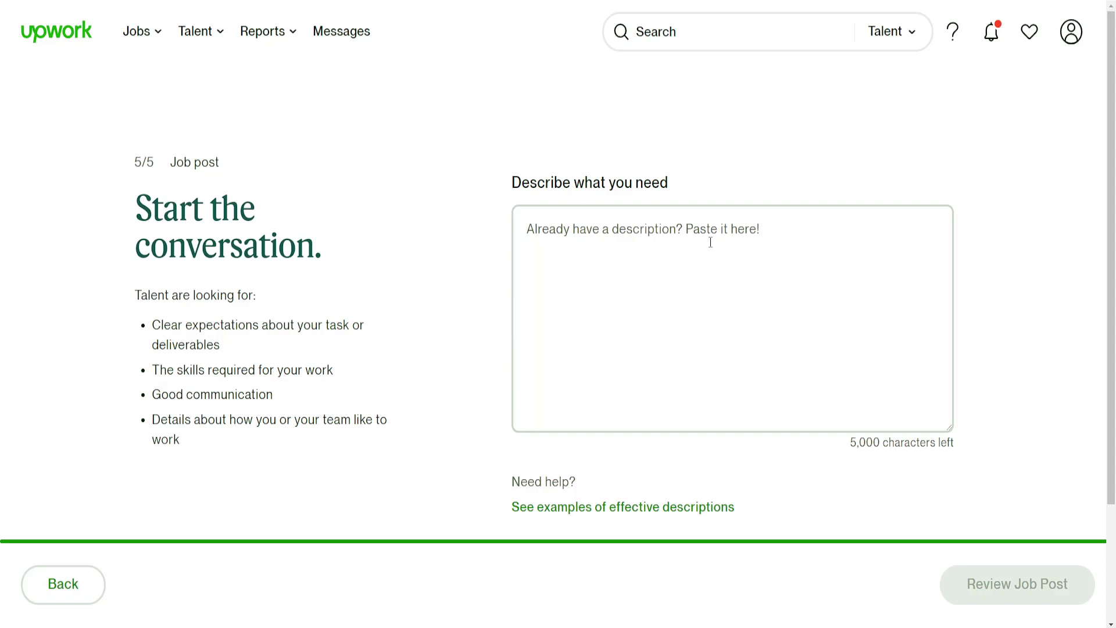
text(Greetings!)
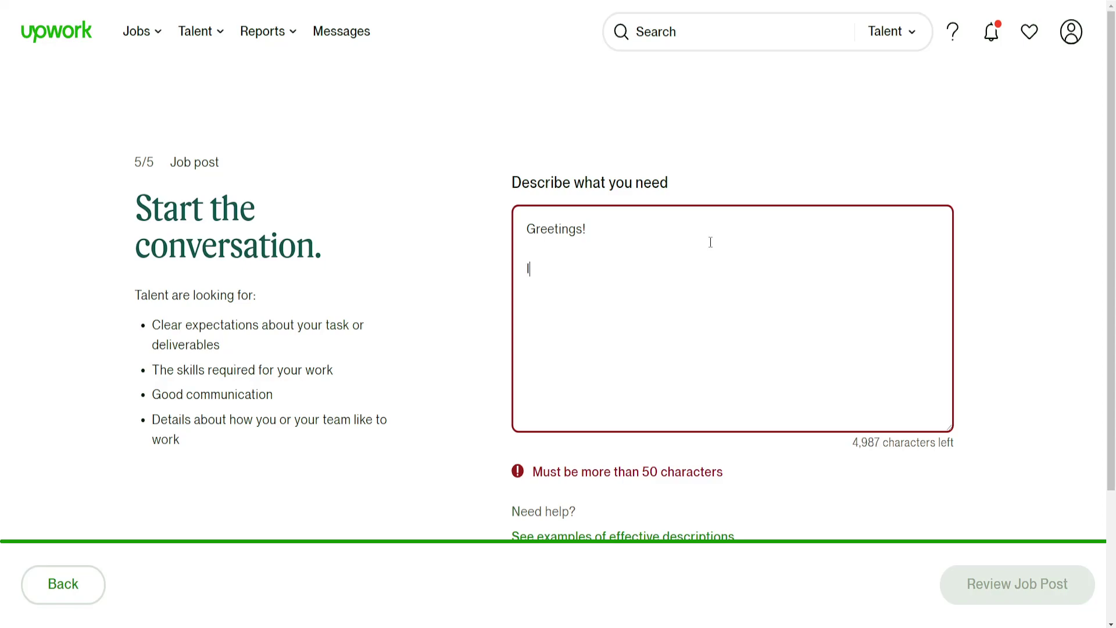
key(Return)
key(Return)
text(I'm searching for a)
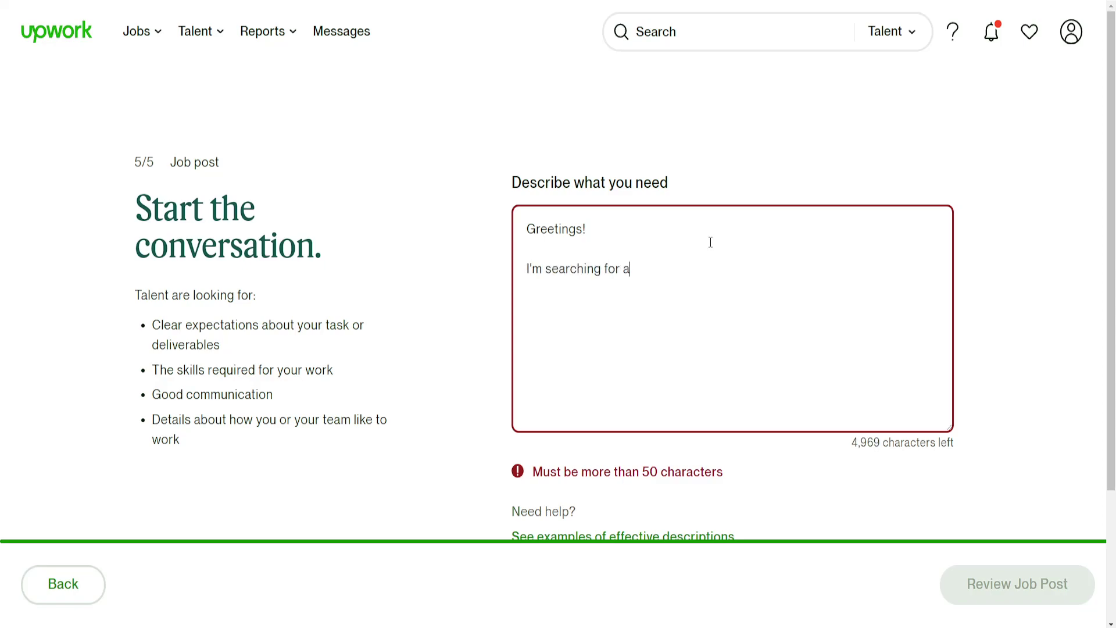
text( talented video )
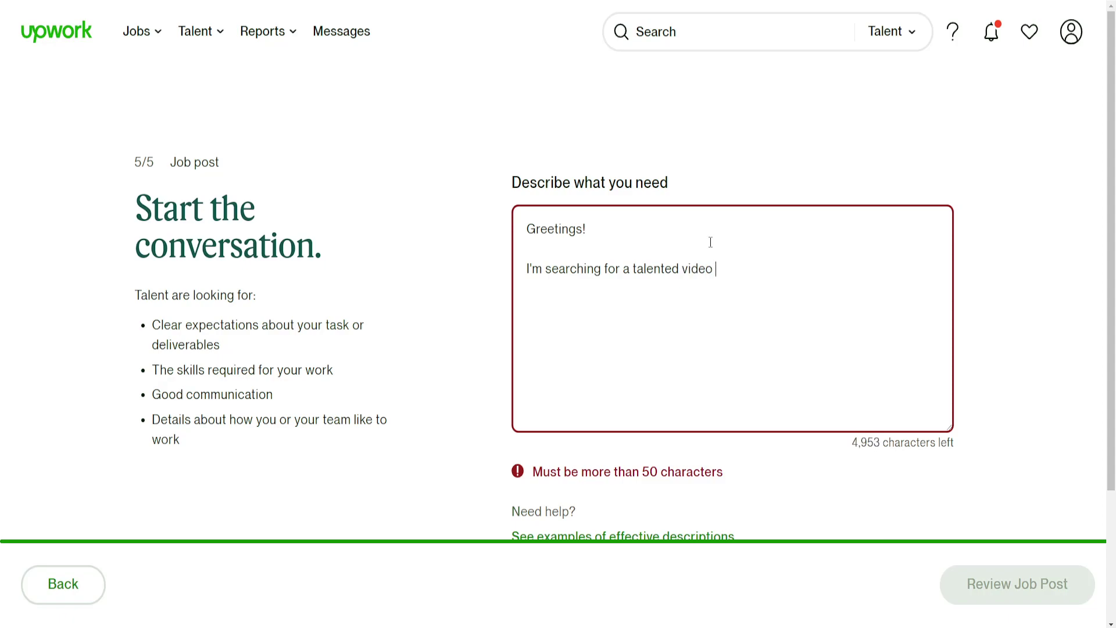
text(creator )
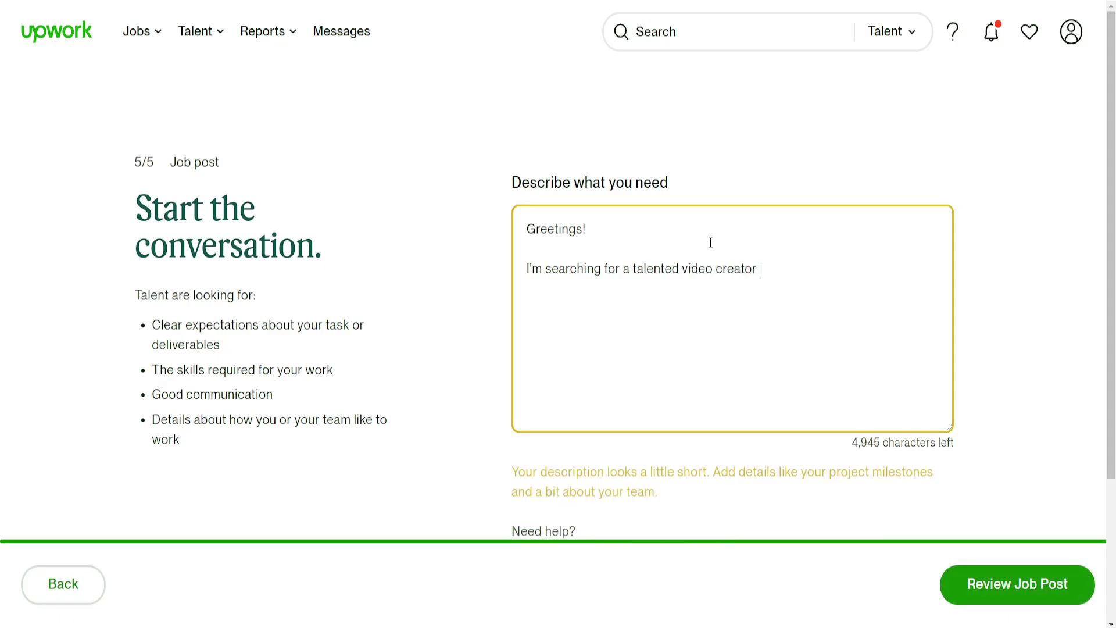
text(who specializes)
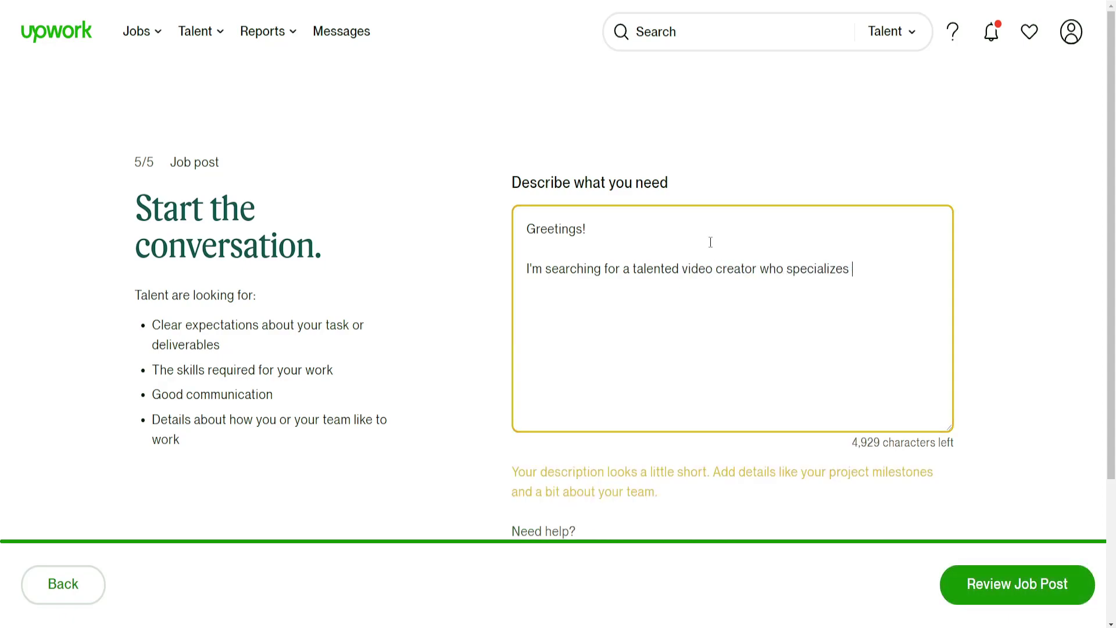
text( in post-video )
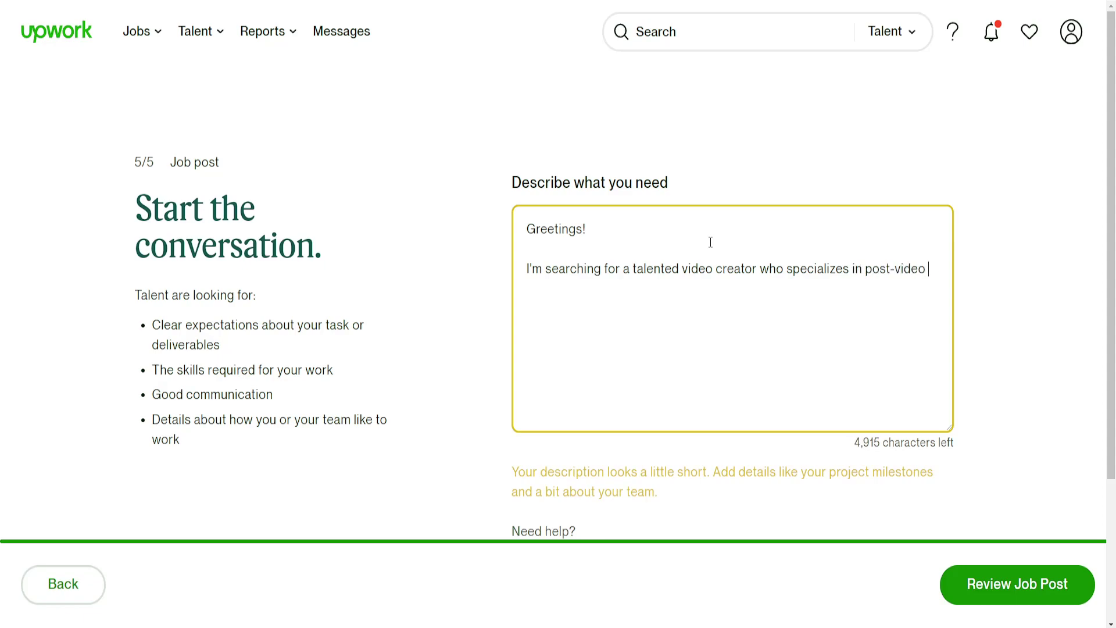
text(editing and is loyal)
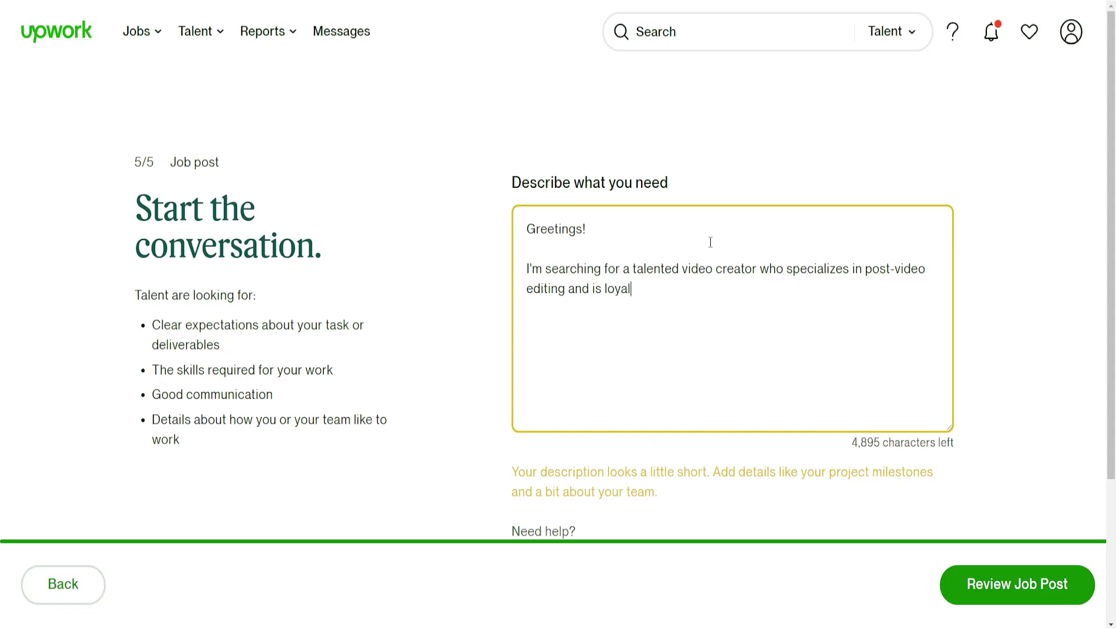
text( and willing to le)
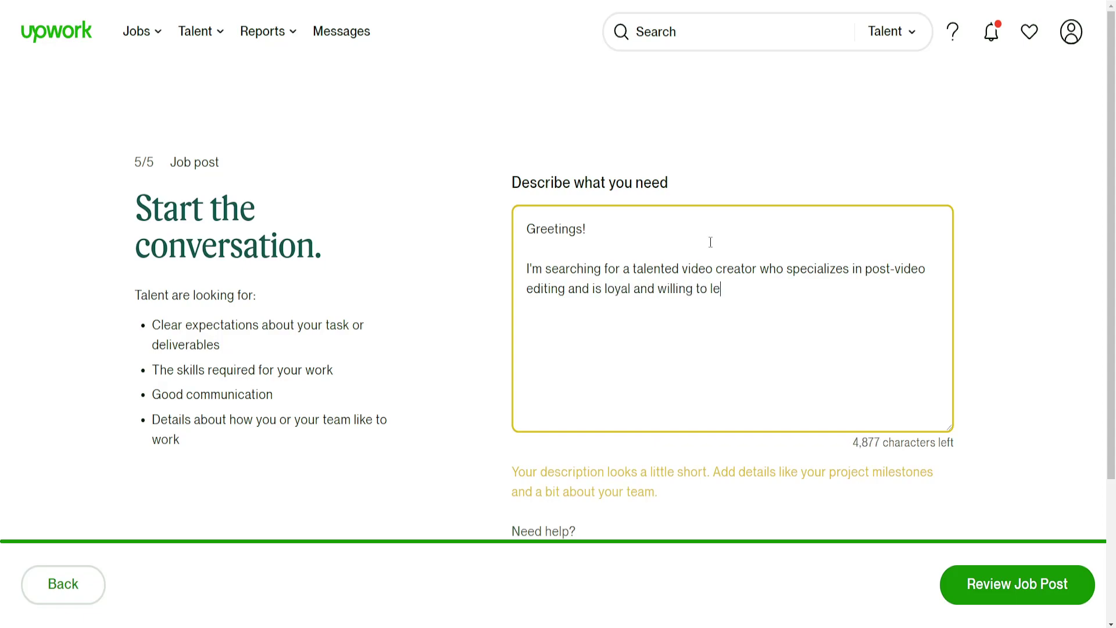
text(arn.)
scroll(562, 237, down, 3)
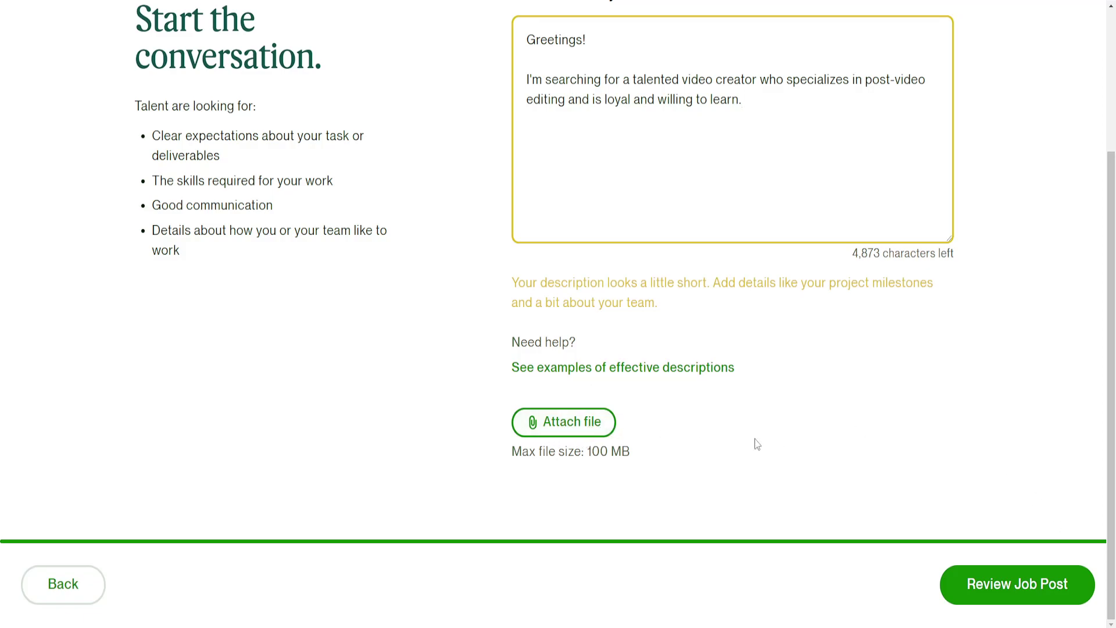
scroll(756, 445, up, 2)
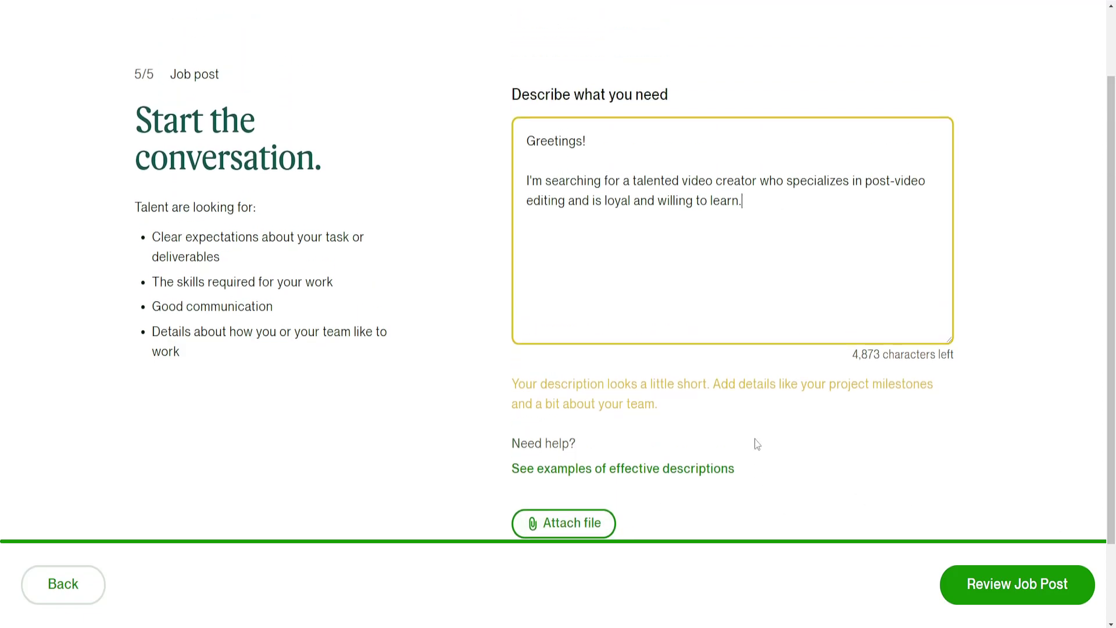
Open the job post review and look over the Video Creator title.
click(980, 592)
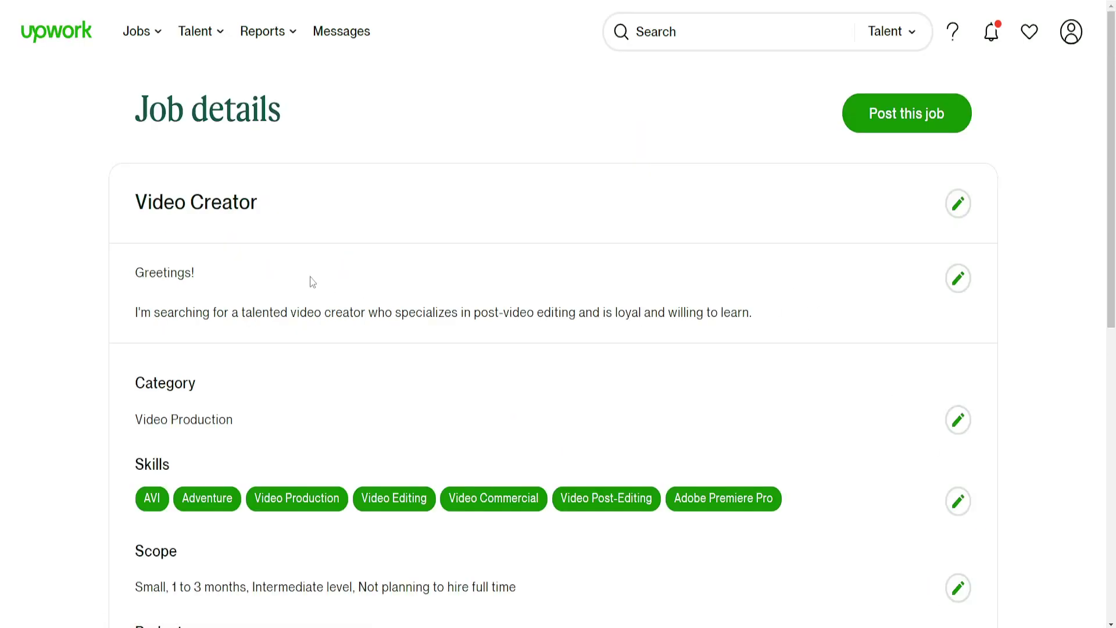
triple_click(150, 199)
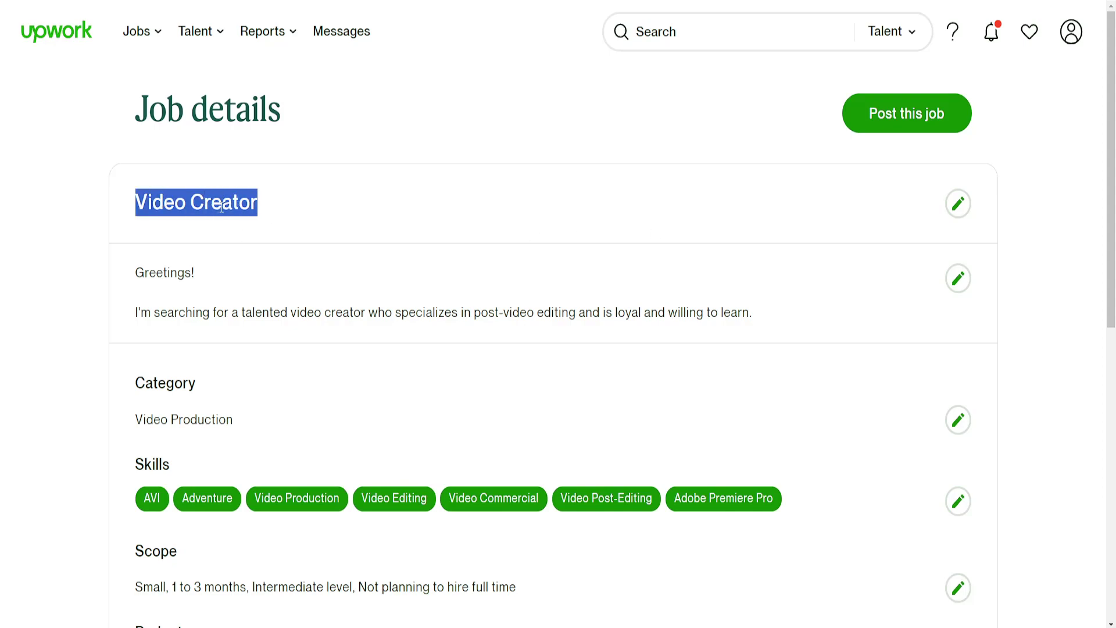
drag(135, 202, 271, 212)
click(296, 214)
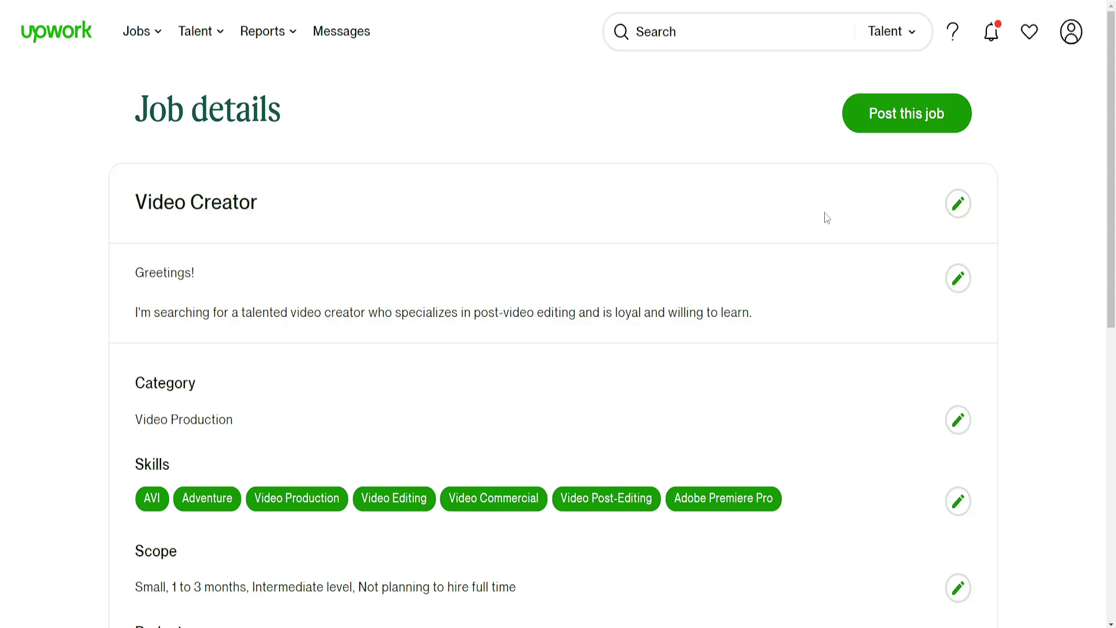
scroll(827, 218, down, 2)
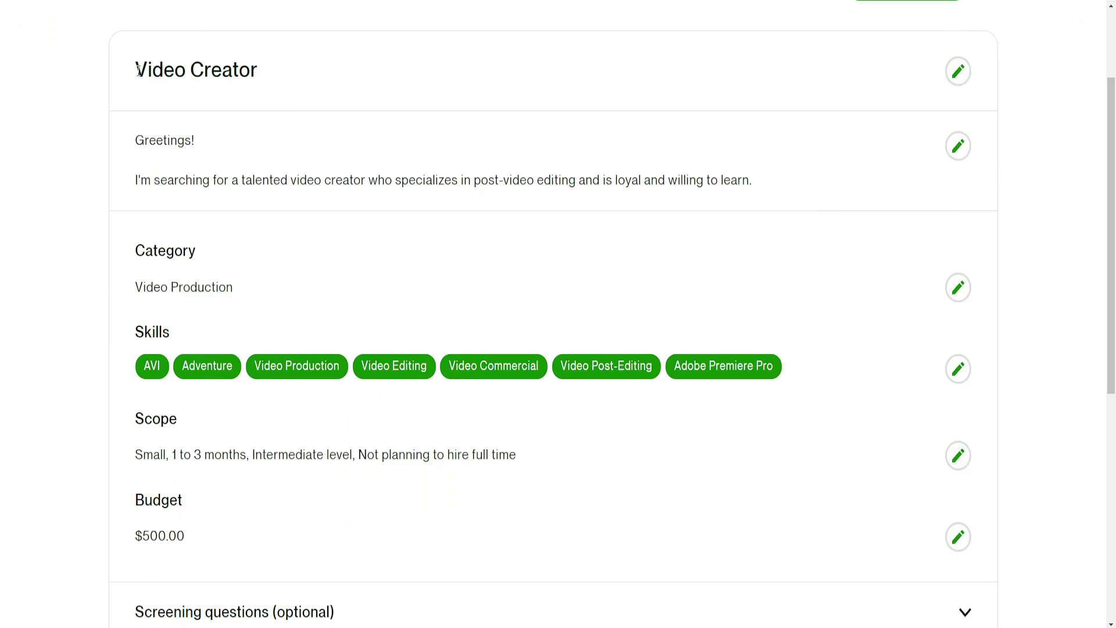
Read through the description, Video Production category and scope on the Job details page.
drag(137, 70, 283, 76)
drag(136, 140, 790, 182)
click(790, 184)
drag(146, 251, 572, 310)
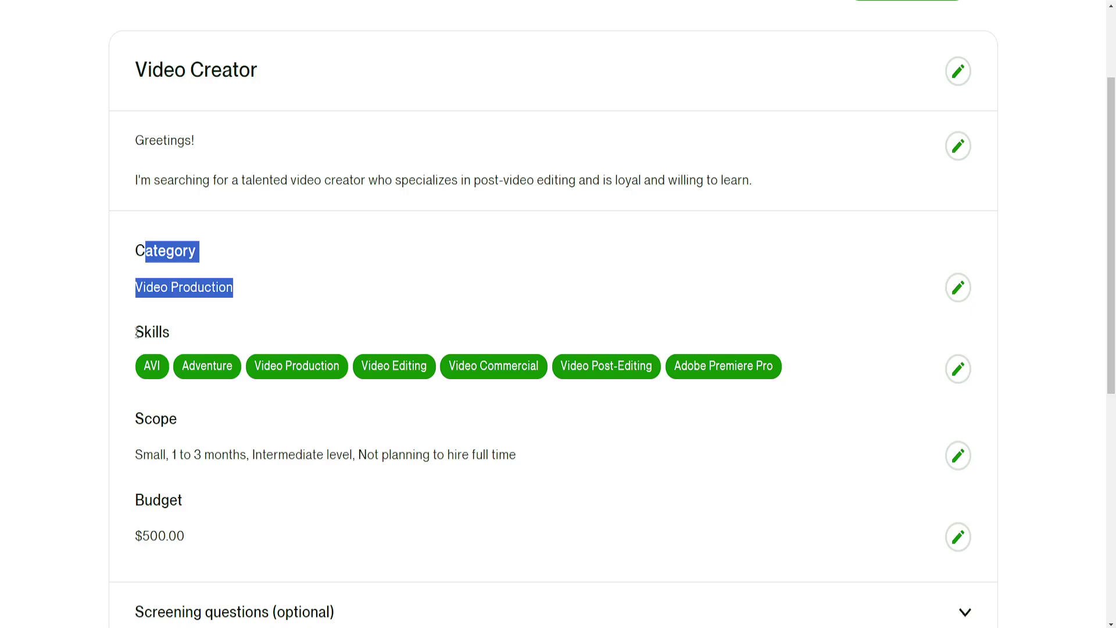
drag(145, 252, 374, 324)
click(374, 324)
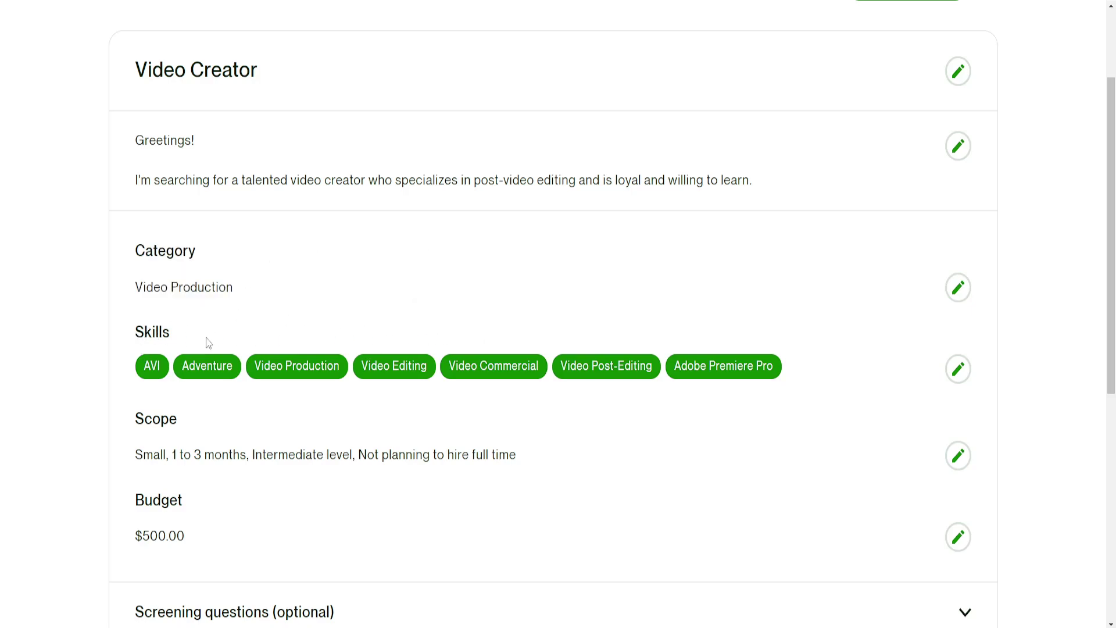
scroll(142, 425, down, 1)
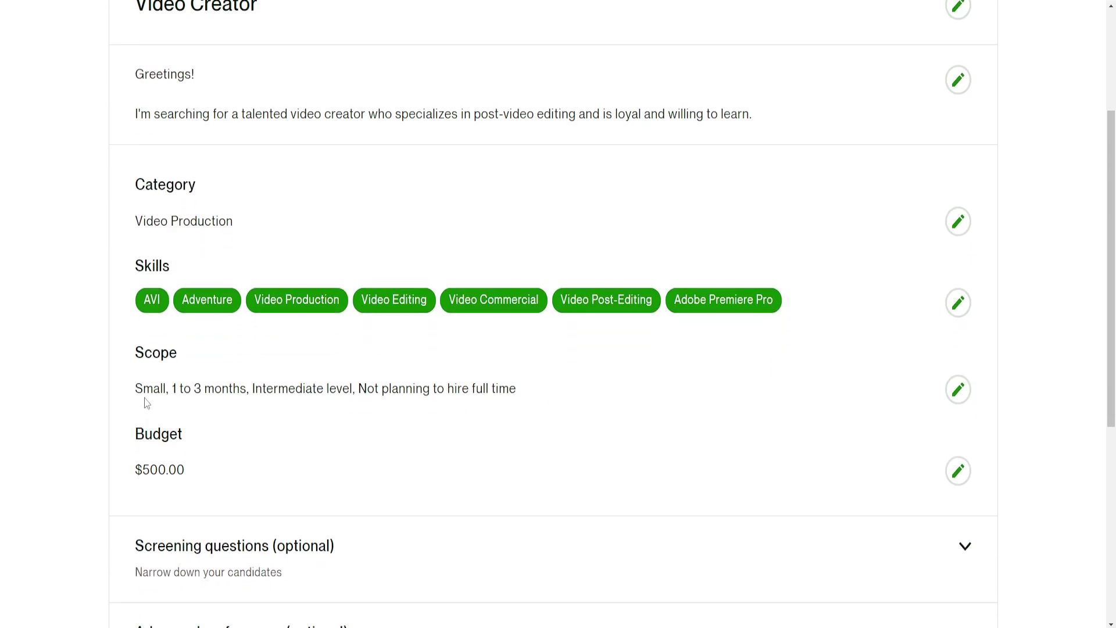
drag(135, 389, 536, 394)
click(466, 392)
scroll(226, 439, down, 2)
scroll(250, 342, down, 4)
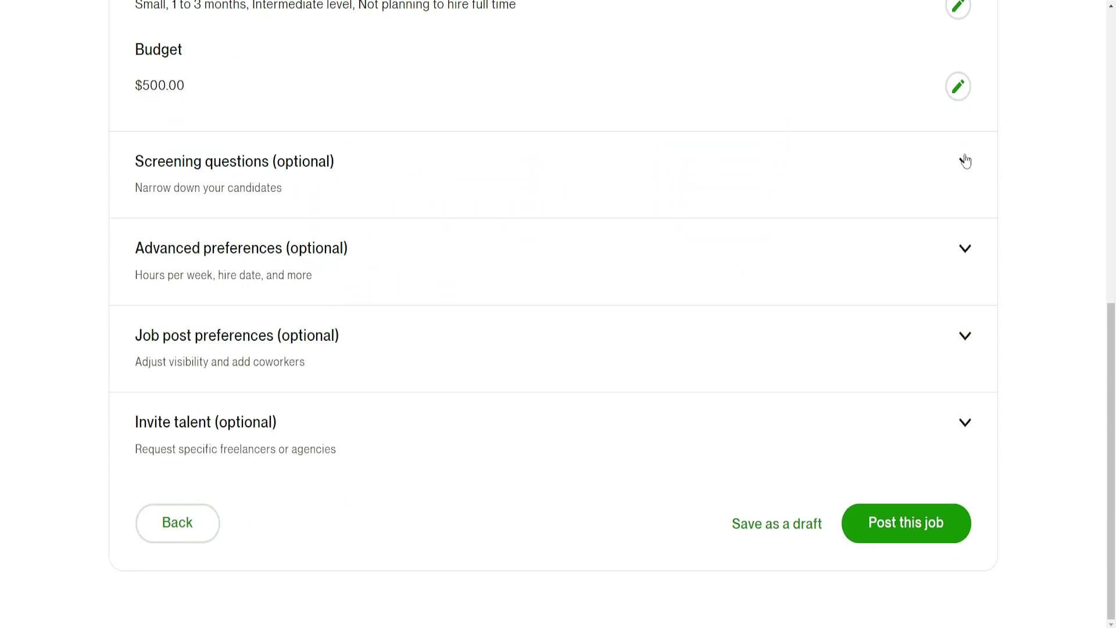
Expand Screening questions and Advanced preferences and scroll through their options.
click(965, 162)
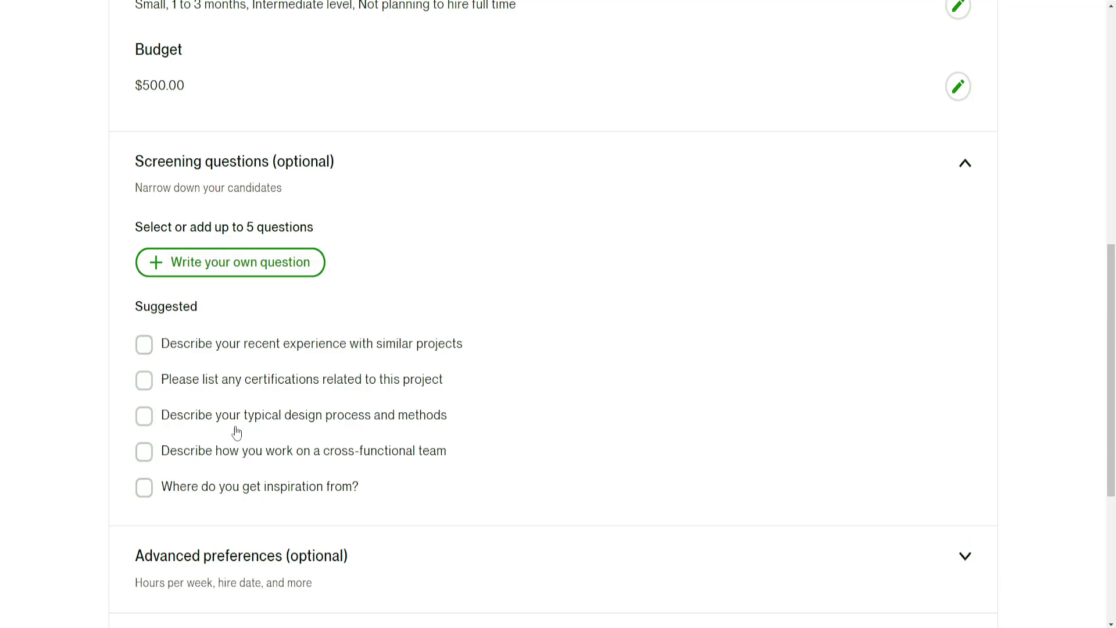
scroll(746, 427, down, 2)
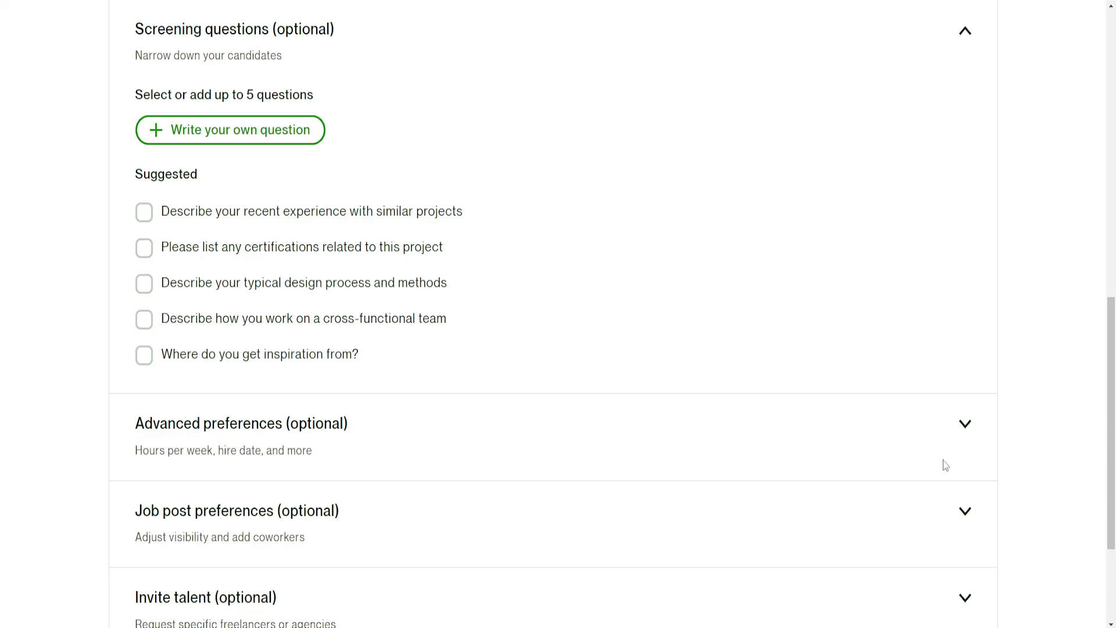
click(963, 436)
scroll(498, 335, down, 3)
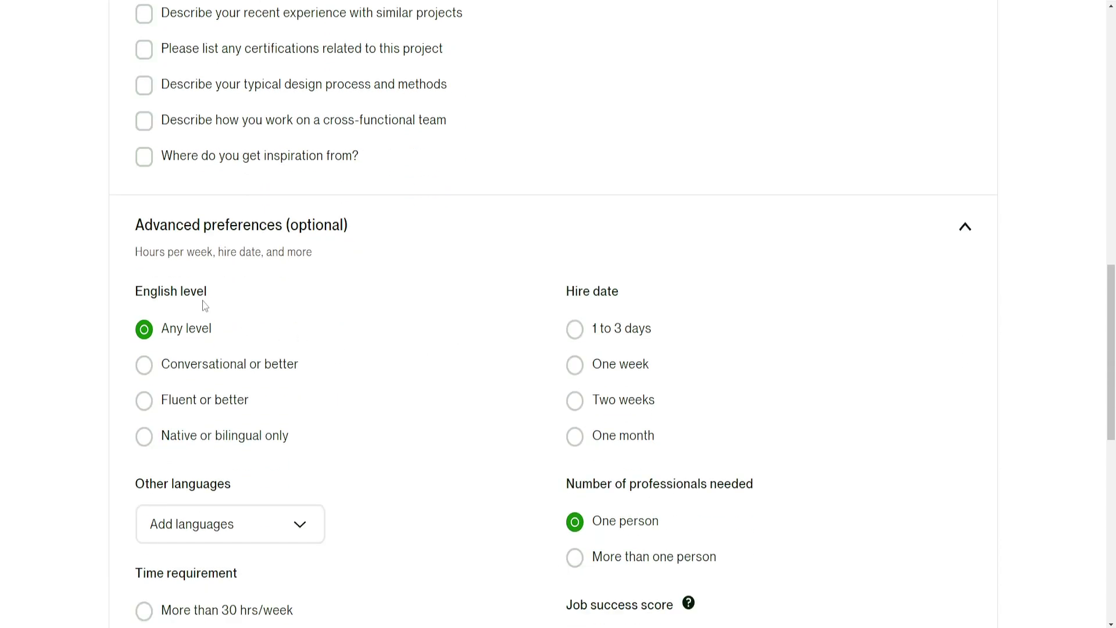
scroll(623, 451, down, 3)
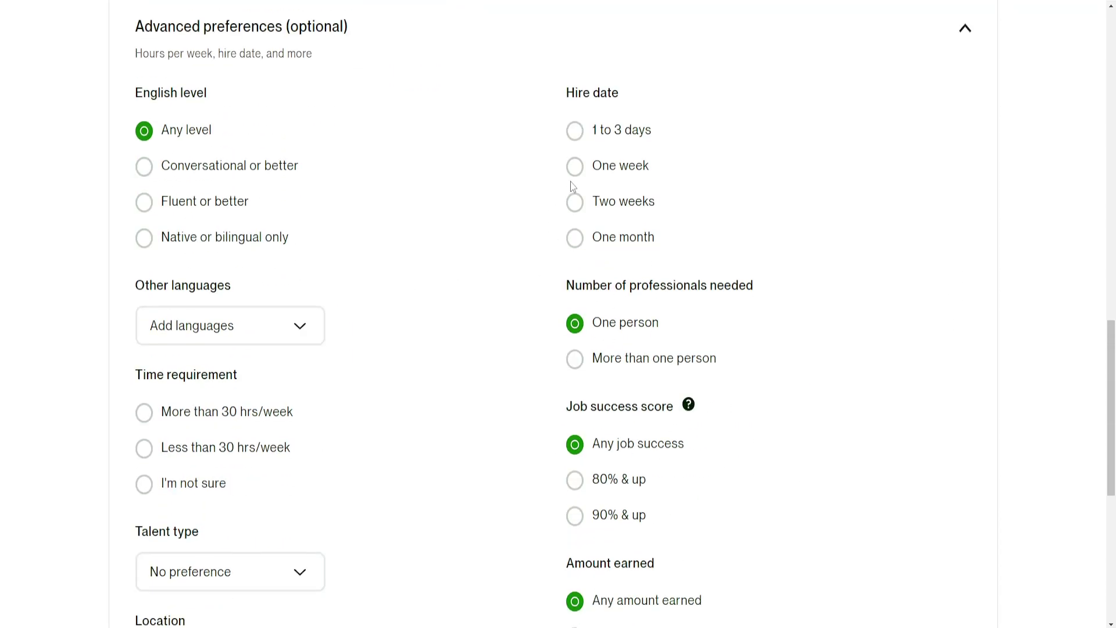
scroll(281, 293, down, 2)
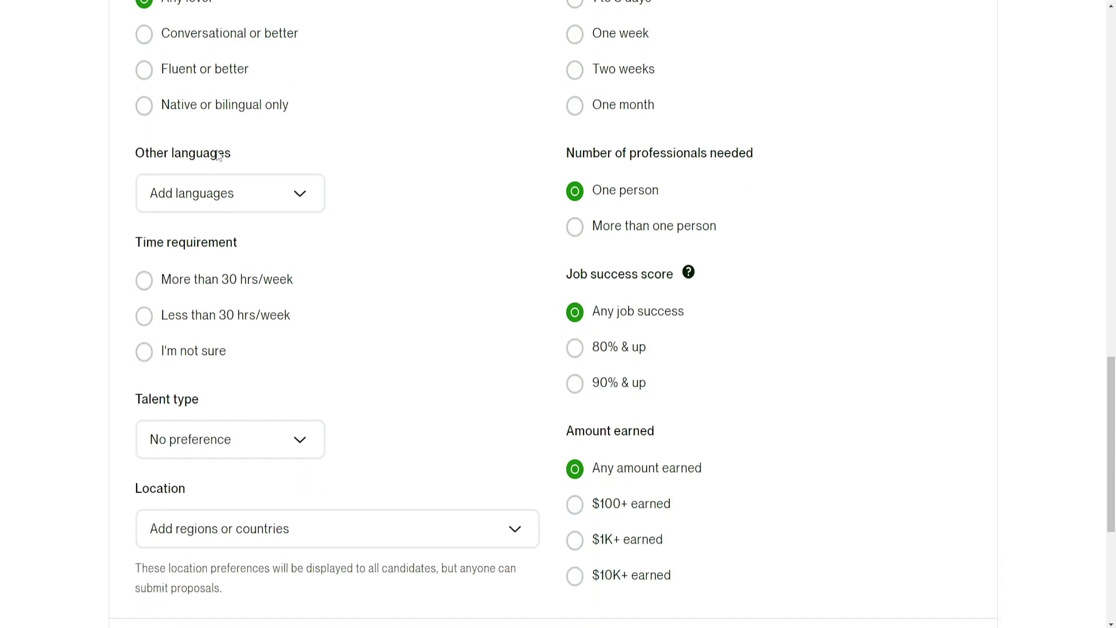
scroll(687, 424, down, 2)
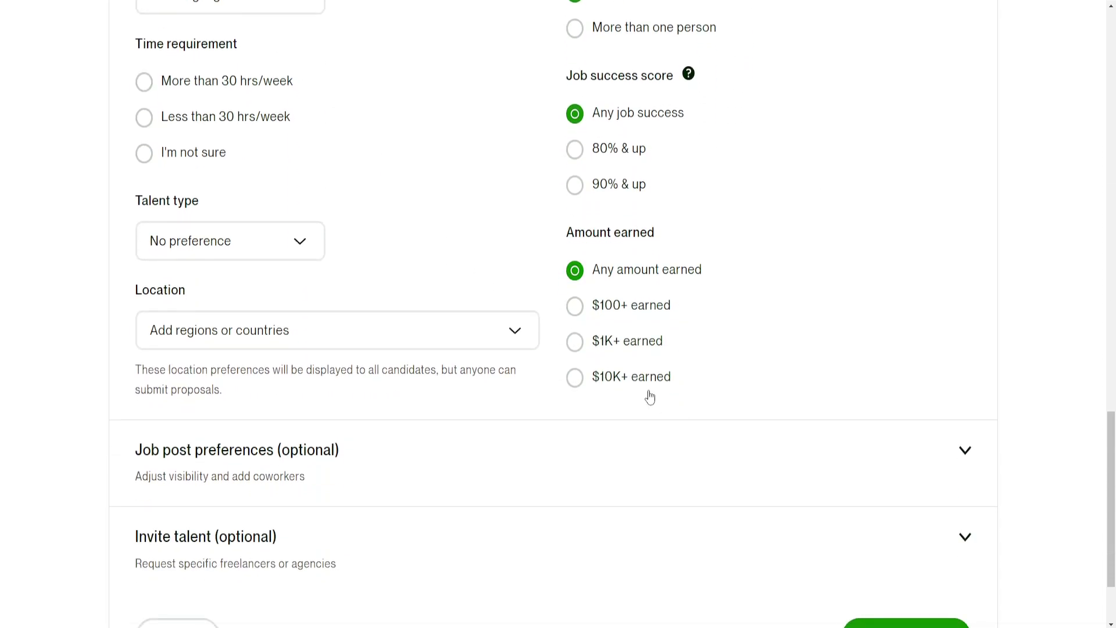
drag(654, 235, 610, 232)
click(610, 233)
Expand Job post preferences and Invite talent, then scroll through the whole review page.
click(965, 452)
scroll(546, 392, down, 2)
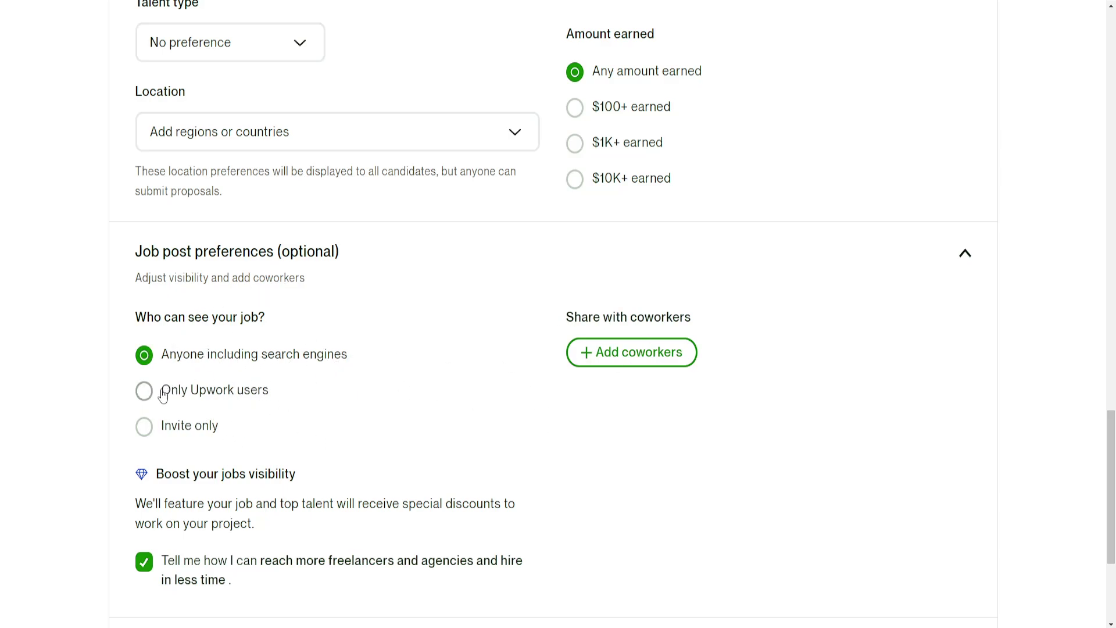
scroll(166, 442, down, 4)
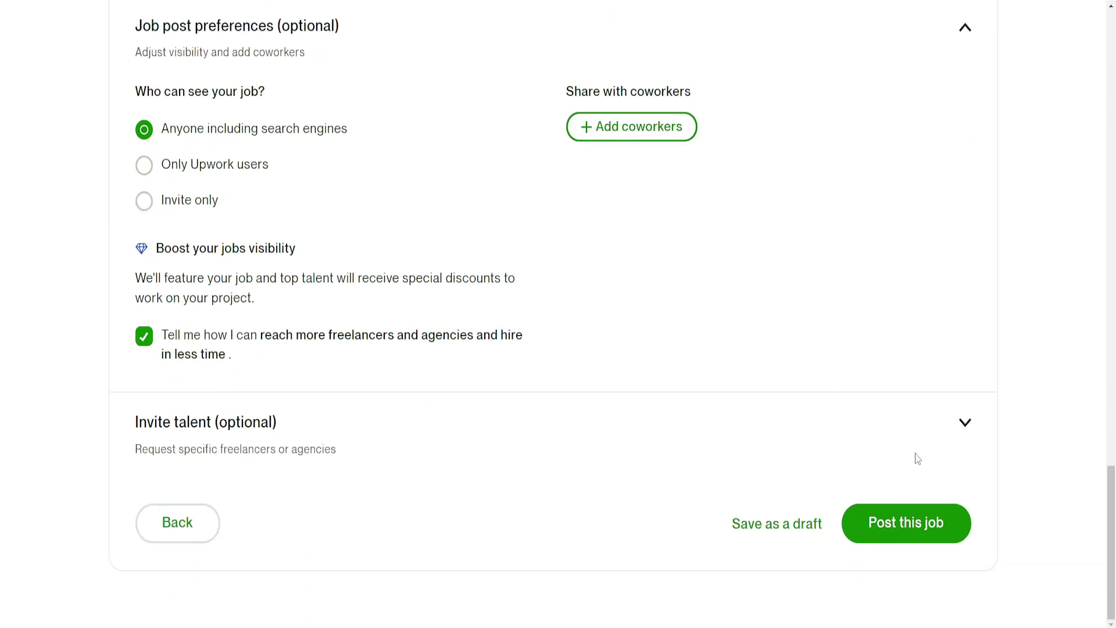
click(964, 427)
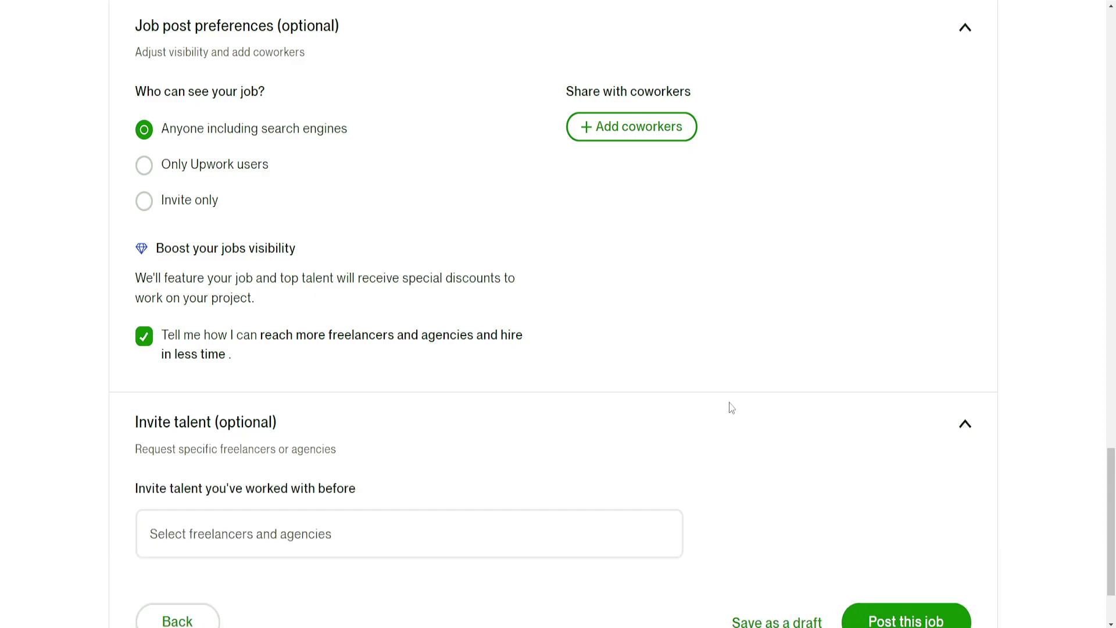
scroll(231, 484, down, 2)
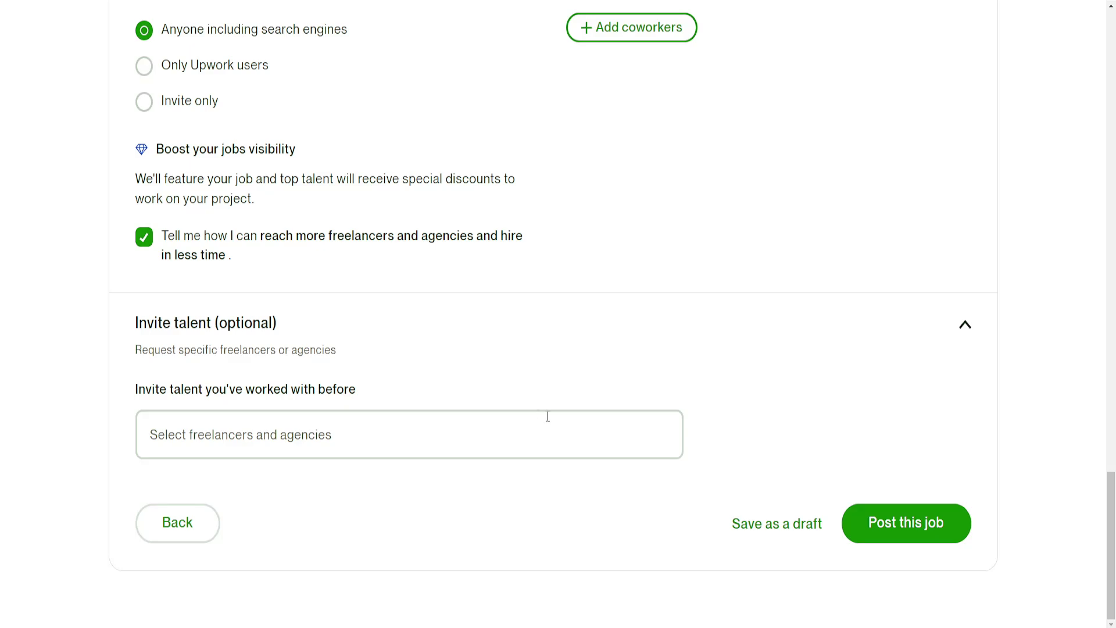
scroll(854, 388, up, 15)
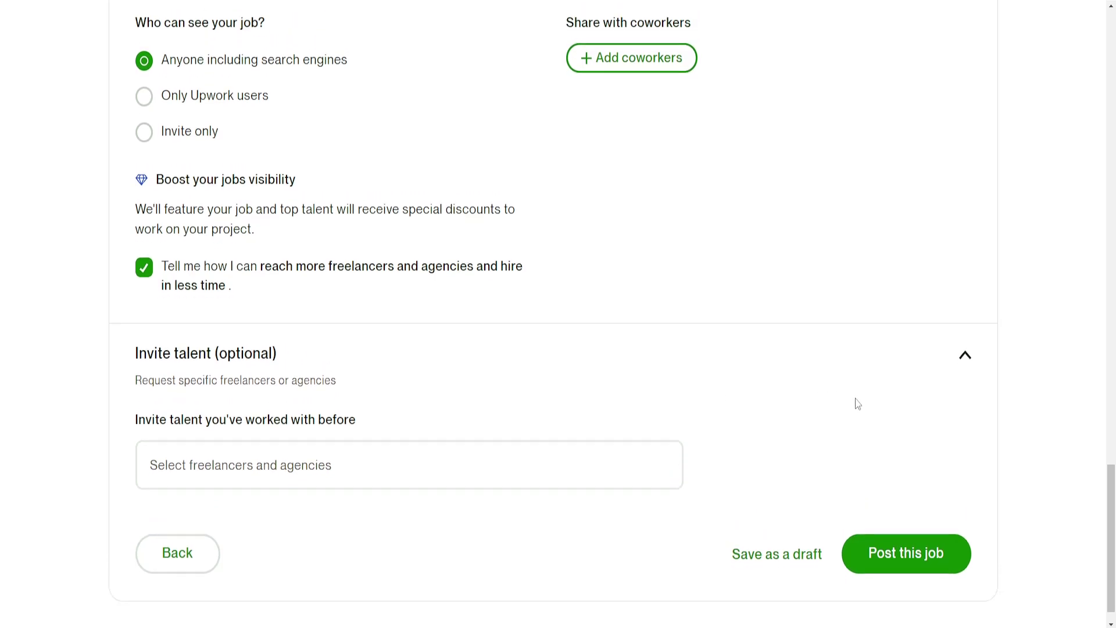
scroll(591, 316, up, 3)
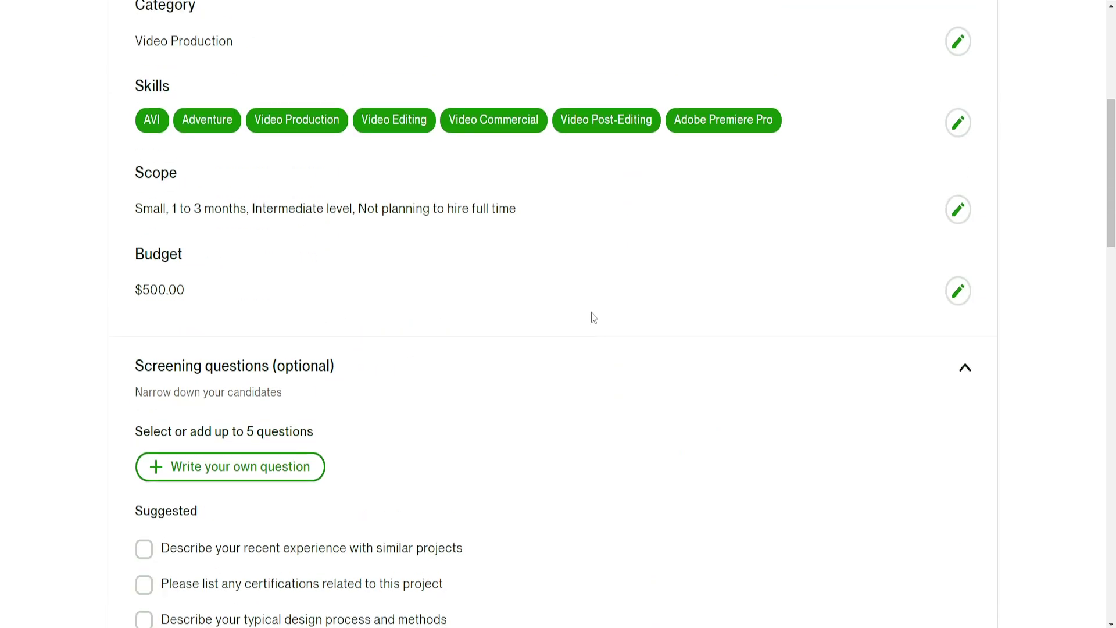
scroll(697, 337, down, 20)
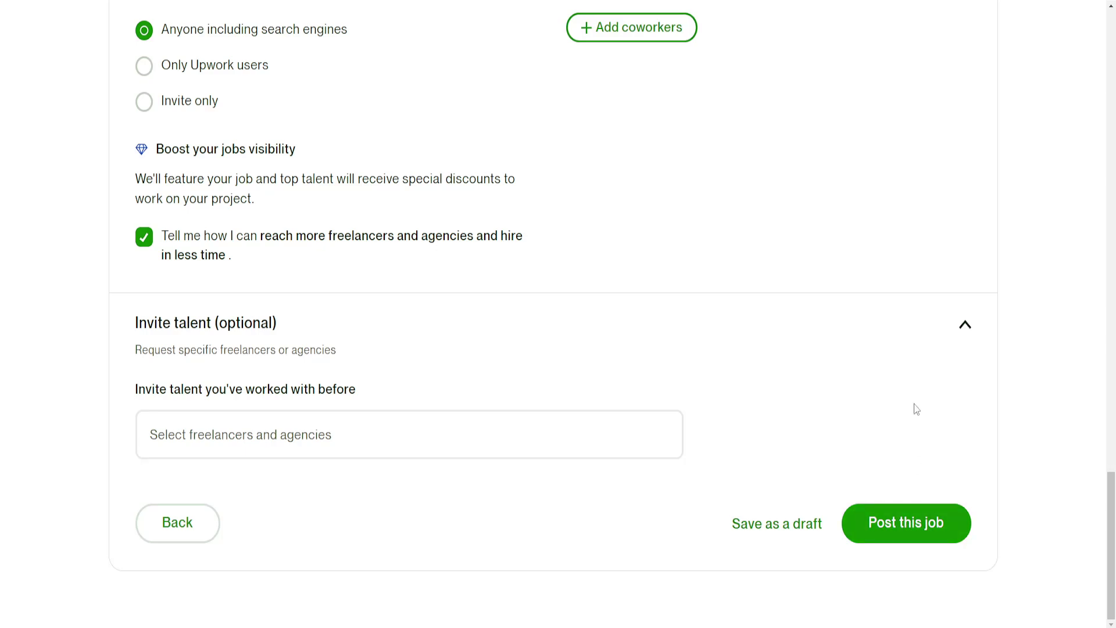
scroll(855, 361, up, 15)
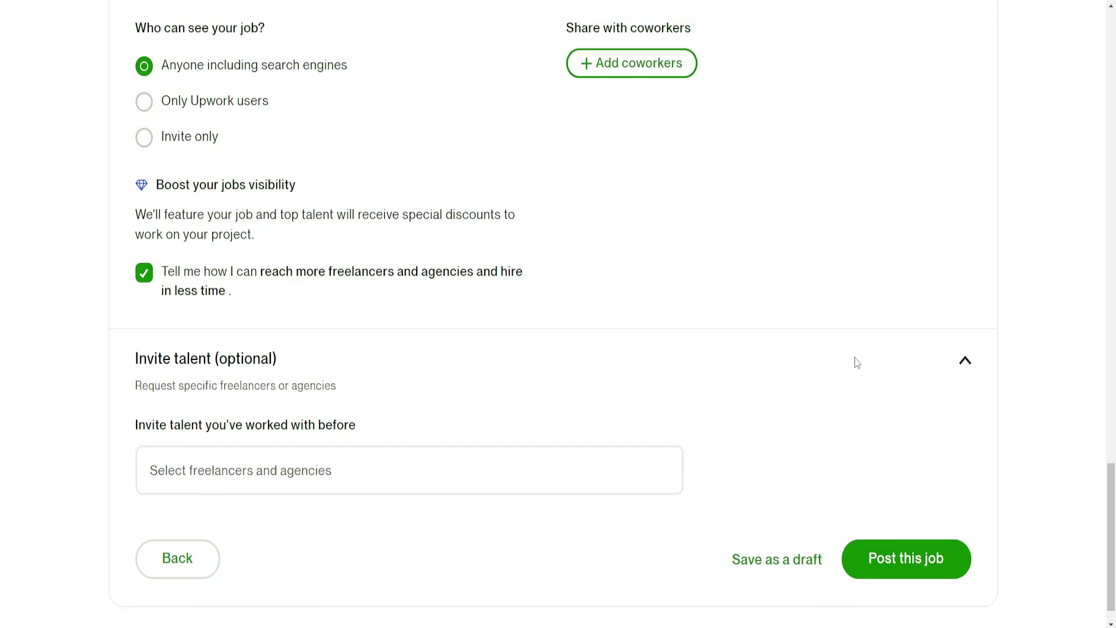